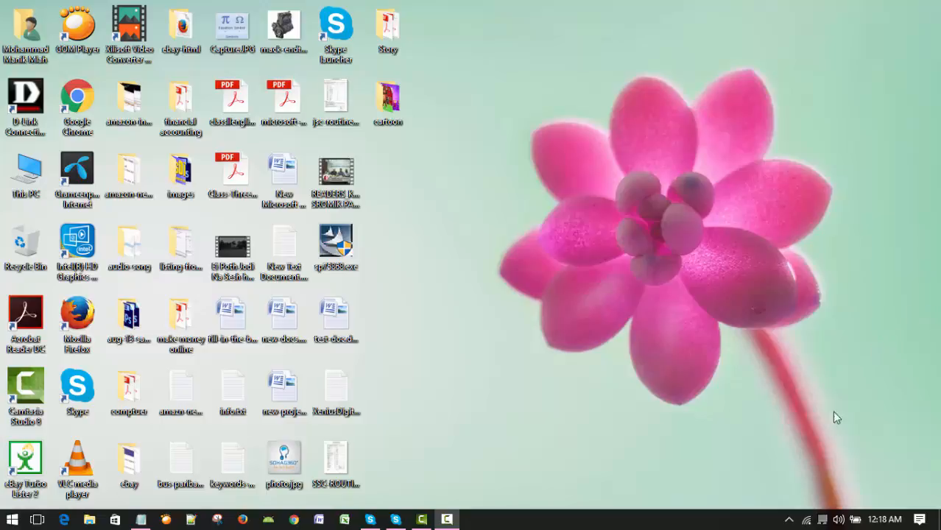
Step: Open Microsoft Word and paste the copied tutorial outline on making envelopes into the blank document
click(318, 520)
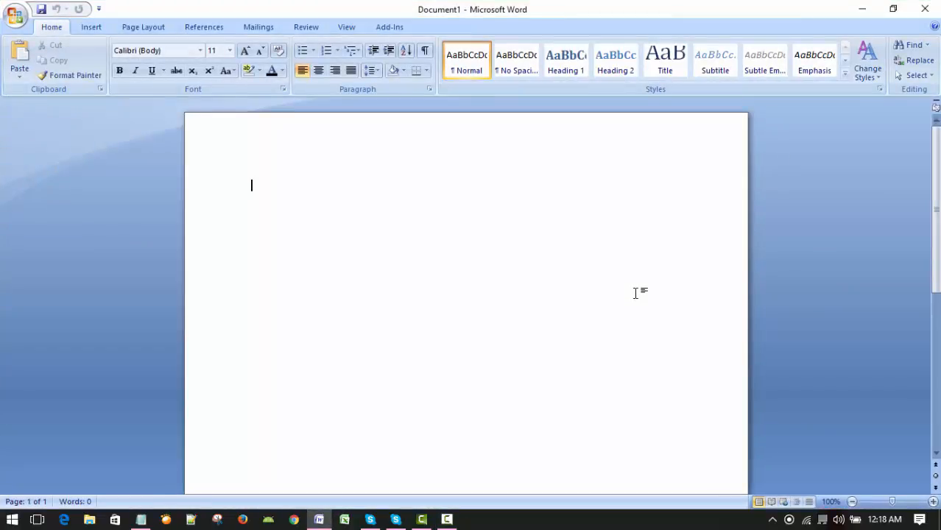
text(2 January 2017 XeniusDigital Microsoft Word 2007 Bangla Tutorial Part-25 >> Click Mailings Tab >> How to make envelopes)
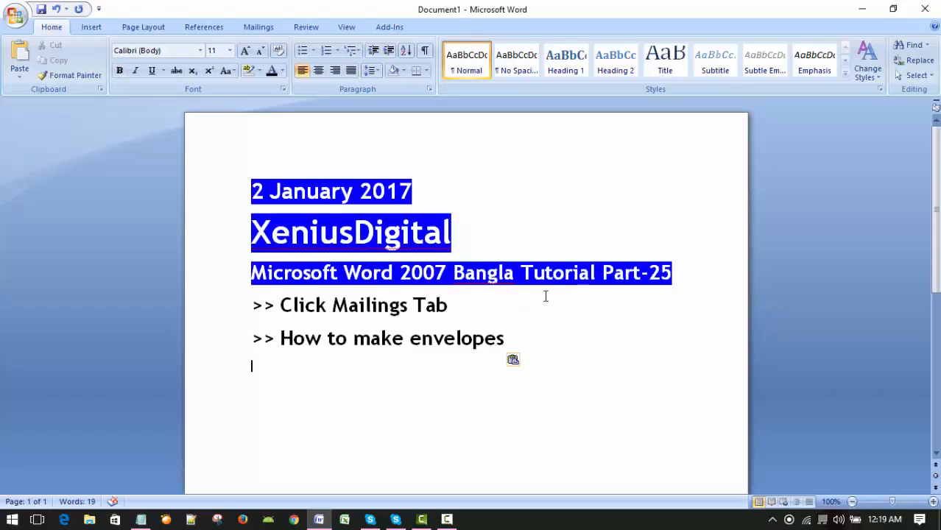
click(686, 272)
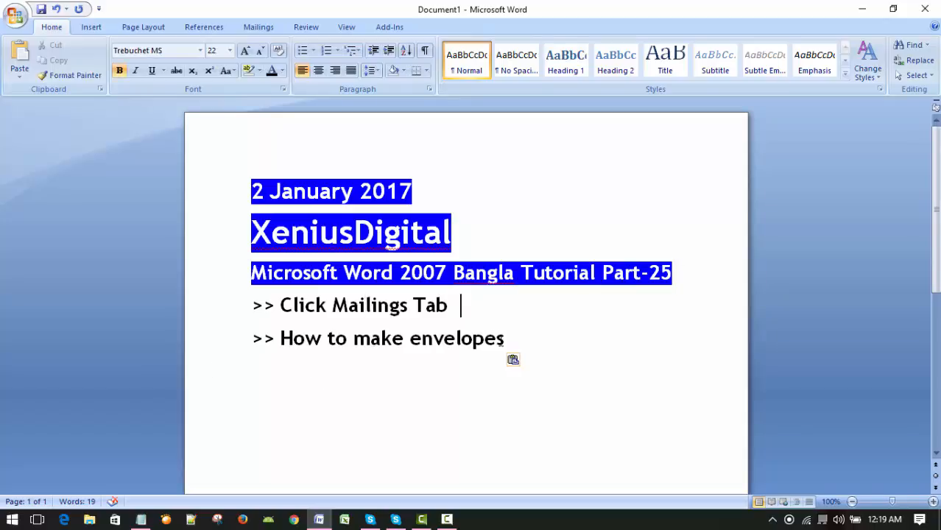
click(219, 346)
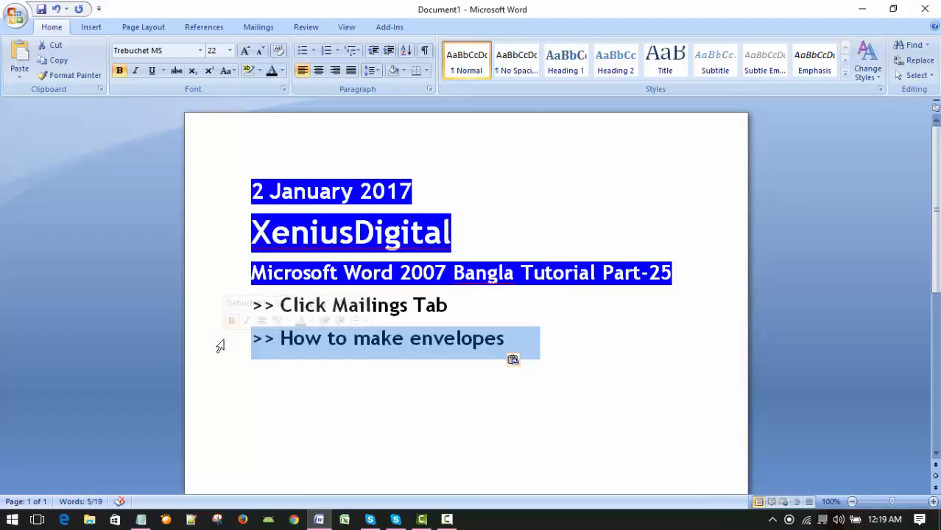
click(548, 210)
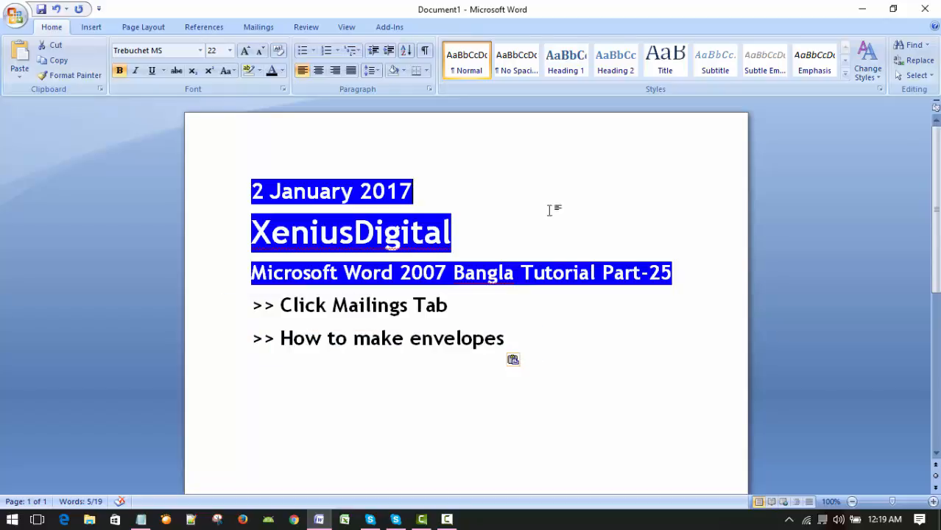
Step: Close the current document without saving it and create a new blank document
click(15, 17)
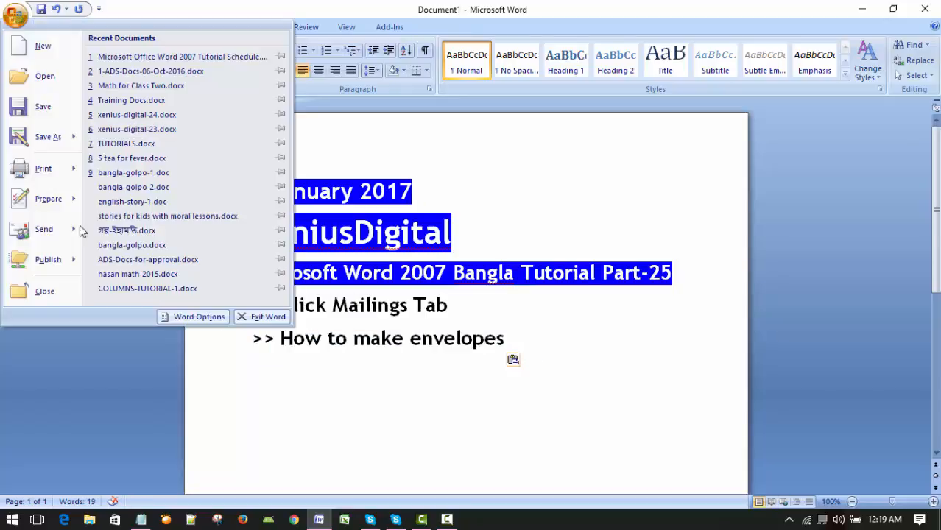
click(59, 294)
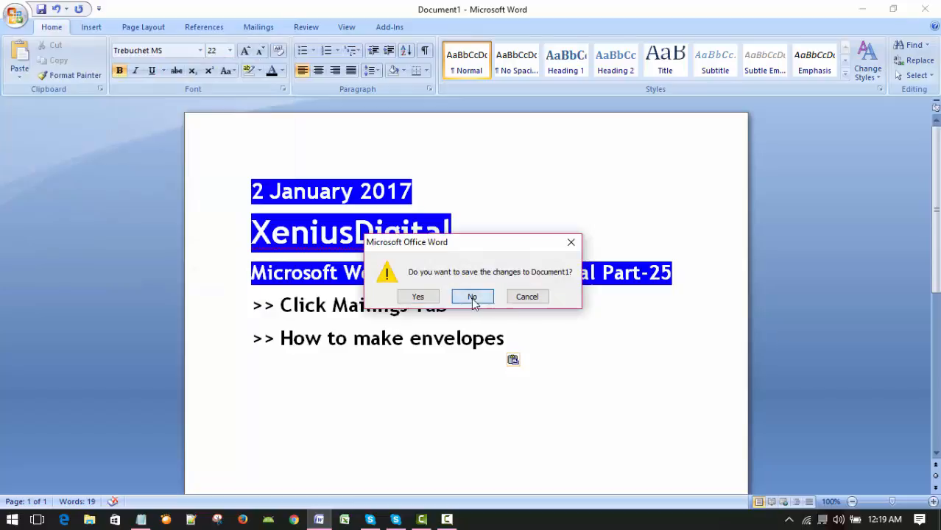
click(472, 296)
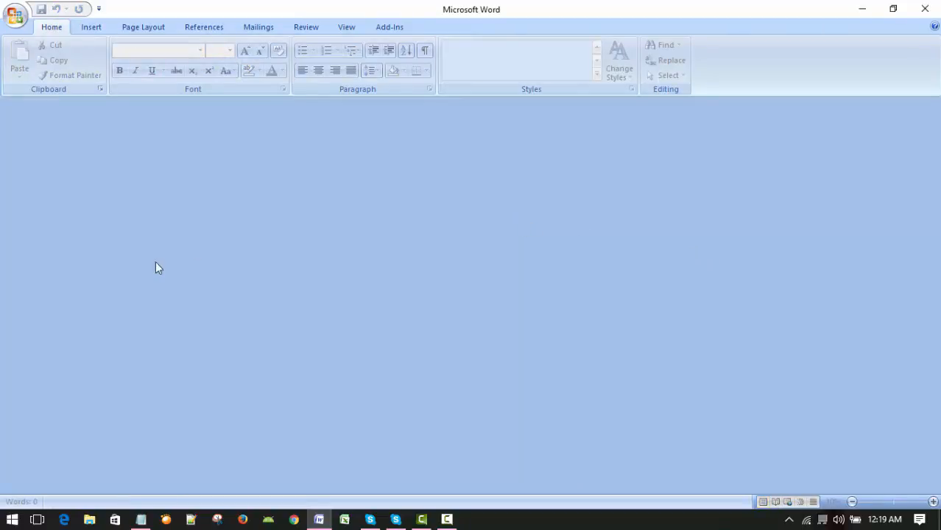
click(15, 16)
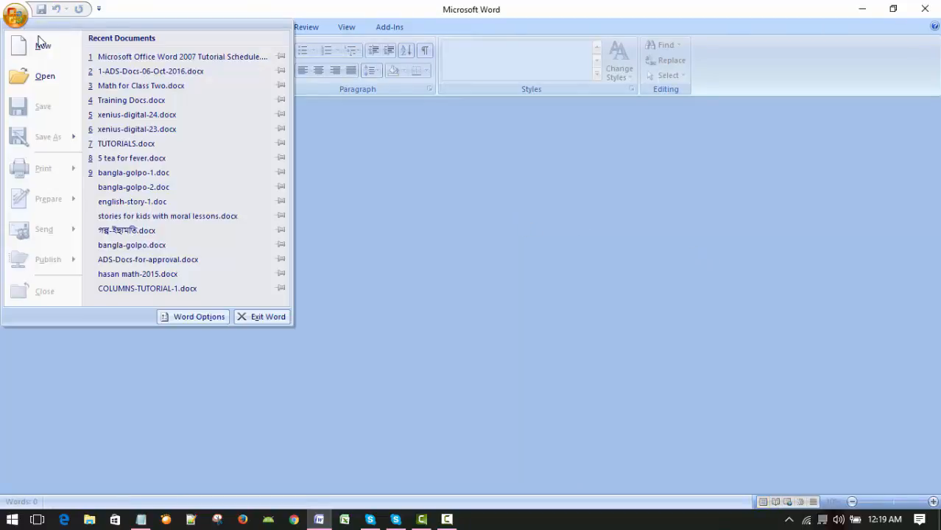
click(43, 46)
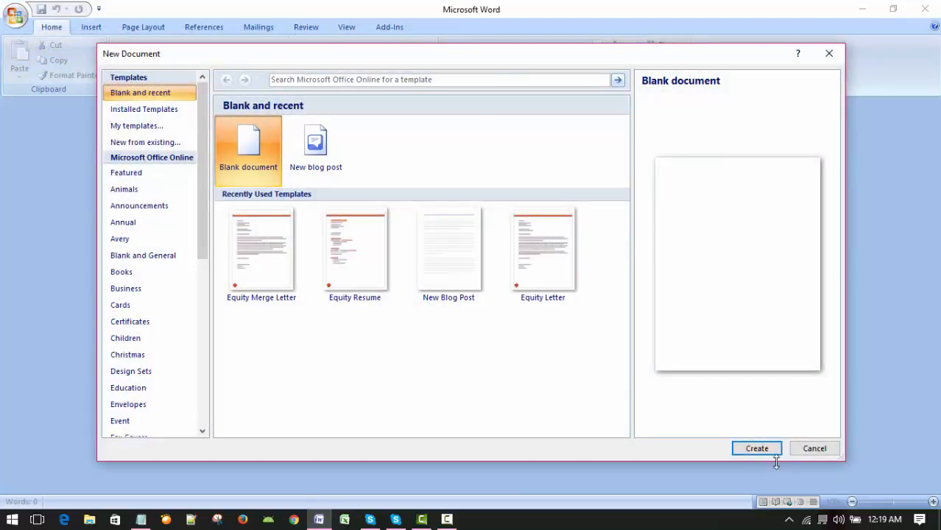
click(748, 441)
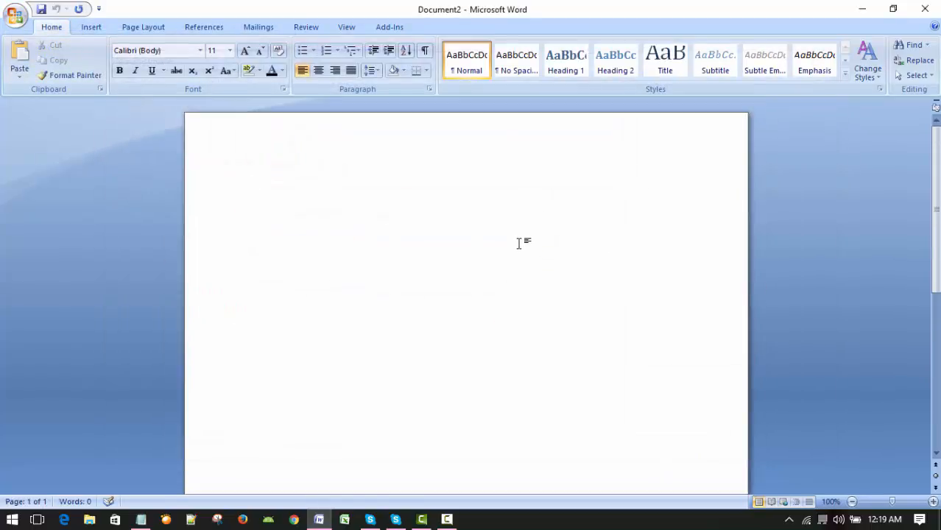
Step: Start a new envelope for the document and clear the existing return address
click(258, 29)
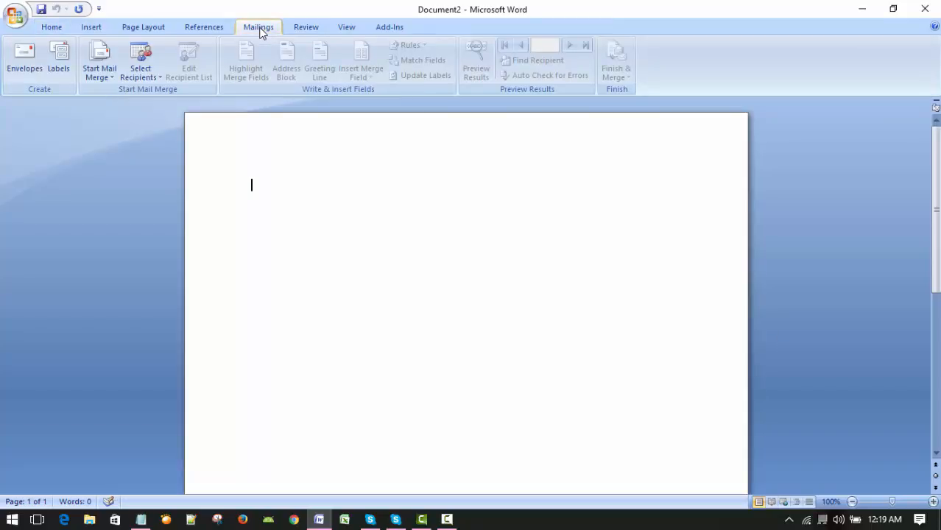
click(26, 57)
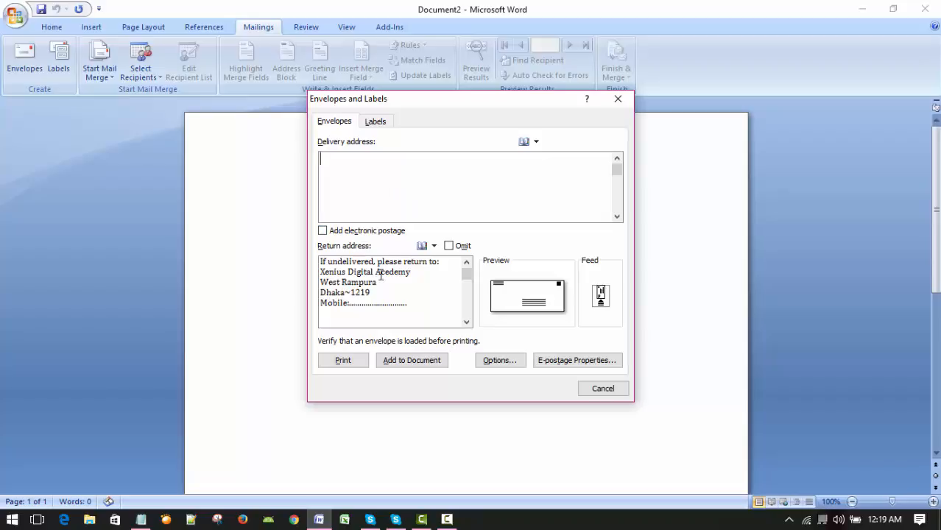
click(431, 296)
click(350, 167)
drag(321, 262, 420, 308)
key(Delete)
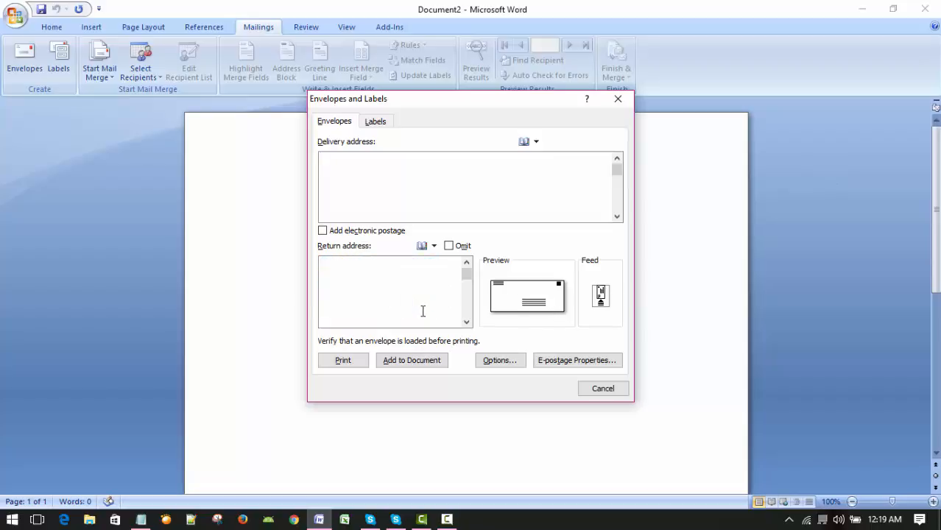
Step: Begin the envelope's delivery address with the lines "To" and "The Head Master"
click(374, 170)
text(To,:)
key(BackSpace)
key(BackSpace)
key(Return)
text(The Head Master)
Step: Add "XYX School & College" as the third line of the delivery address
key(Return)
text(X)
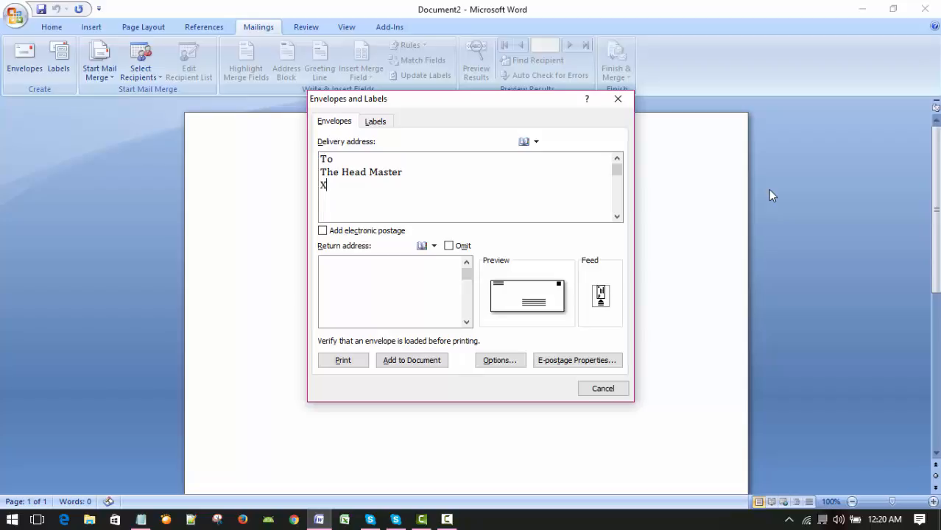
text(YX School & S)
key(BackSpace)
text(Colle)
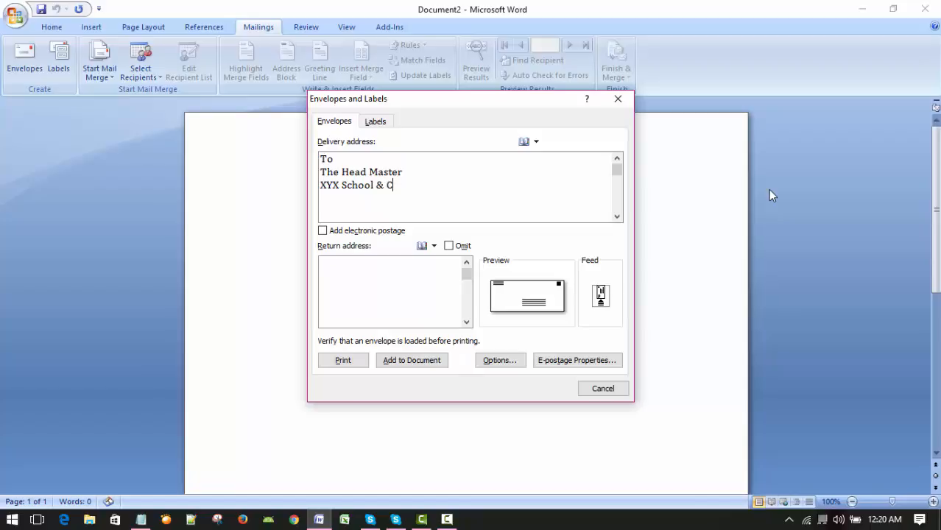
text(ge)
Step: Complete the delivery address with the recipient's area on one line and the city with postcode on the next
key(Return)
text(Shyampur)
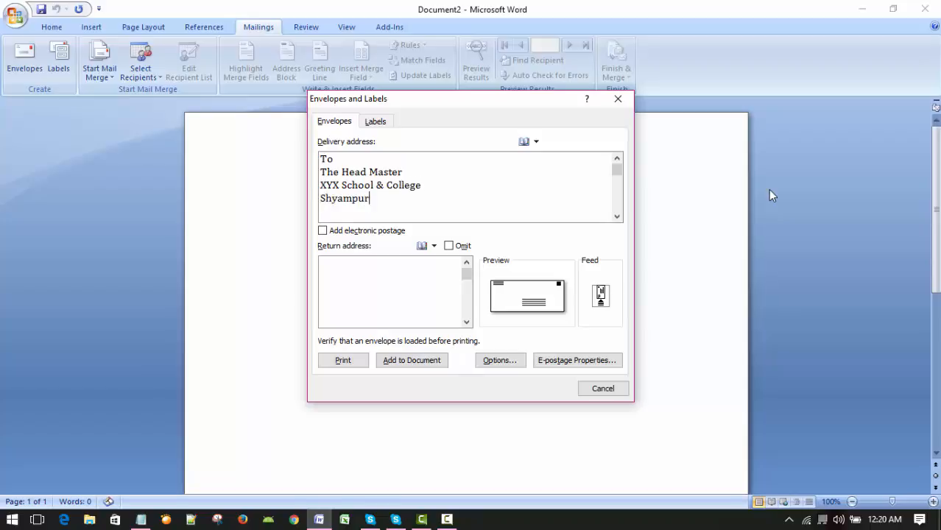
key(Return)
text(Dhaka-1100)
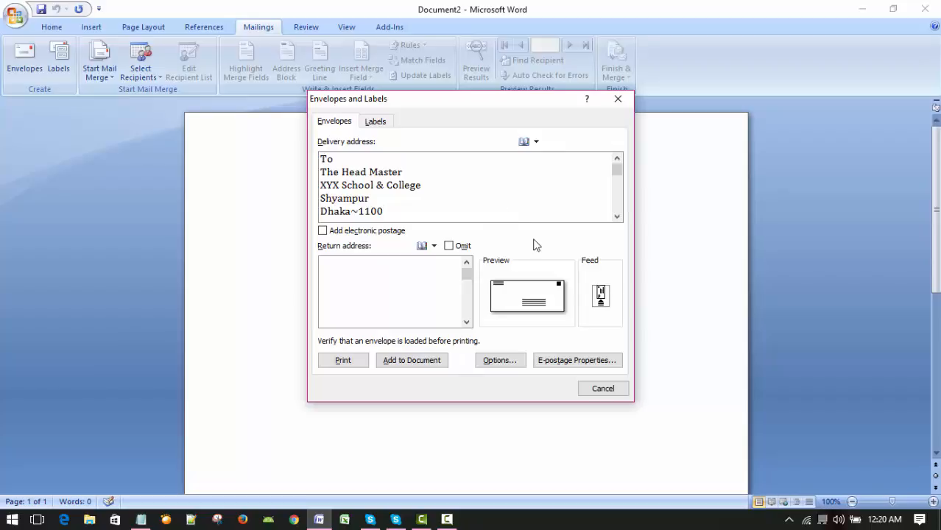
Step: Begin the return address with the line "If undelivered, please return to:"
click(391, 302)
text(If)
key(BackSpace)
key(BackSpace)
text(If)
text(undeli)
text(vered)
text(, )
text(please)
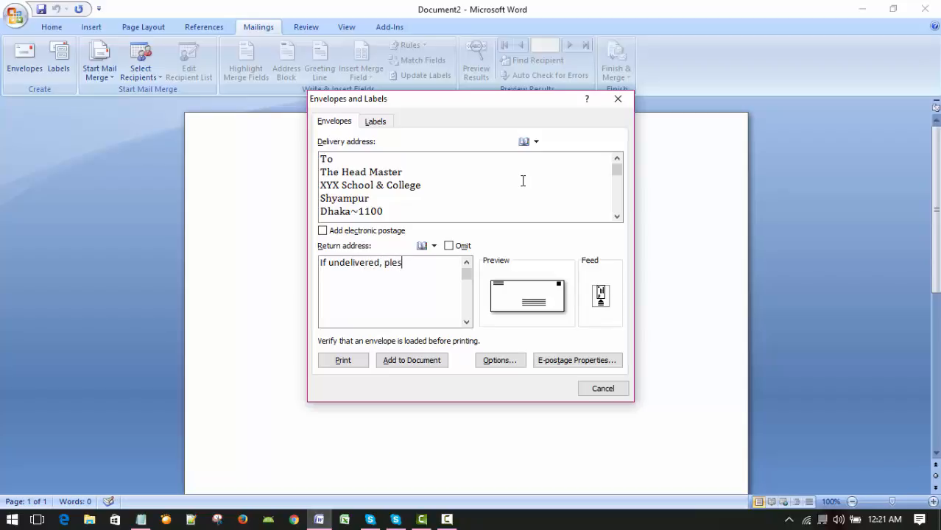
text( return to:)
Step: Add "Xenius Digital Academy" as the second line of the return address
key(Return)
key(Up)
text(Xenius D)
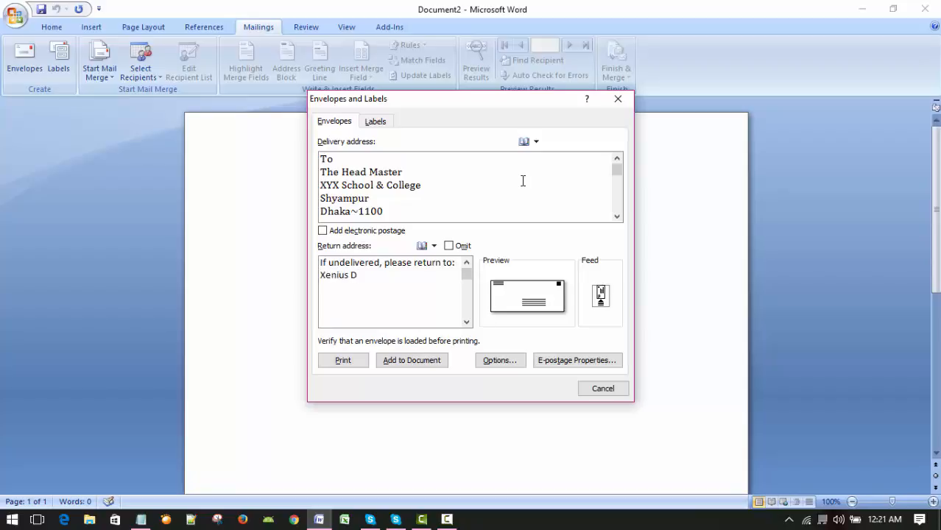
text(igital A)
text(cade)
text(my )
text(WE)
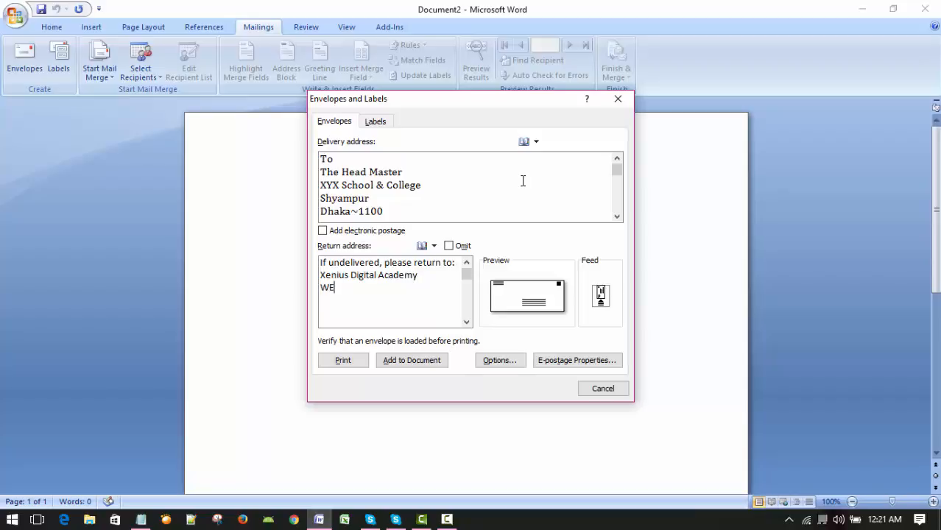
Step: Complete the return address with the sender's area on one line and the city with postcode on the next
key(BackSpace)
text(est )
text(R)
text(ampura)
text(Dhaka~1219)
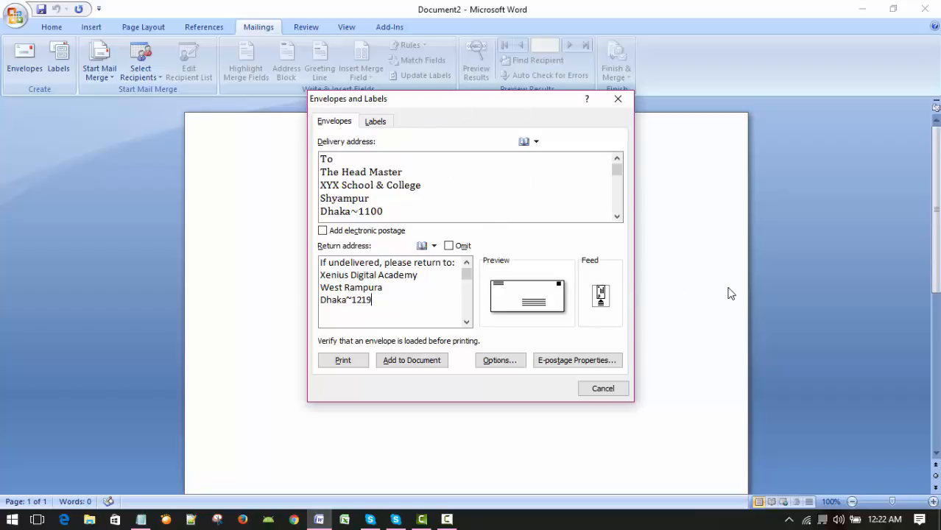
Step: Set label printing to a single label and choose the second Microsoft "30 Per Page" product in the label options
click(376, 122)
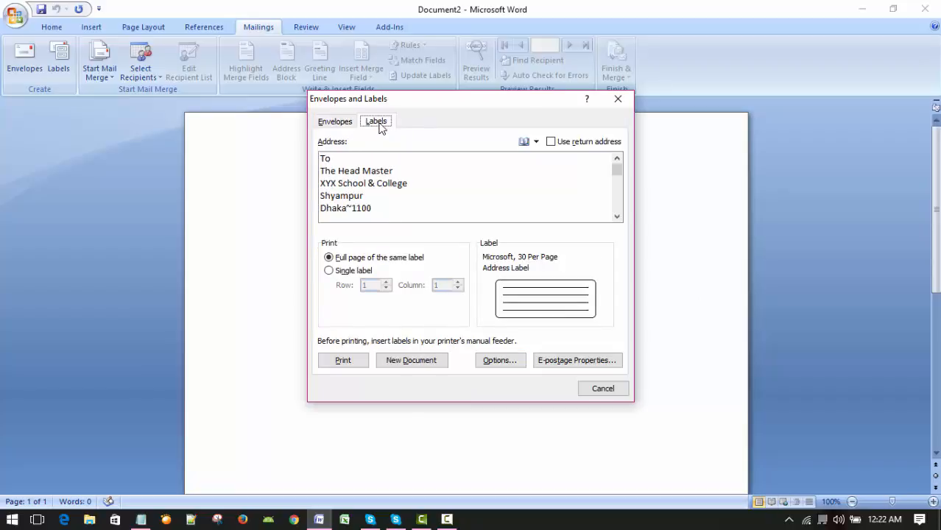
click(329, 271)
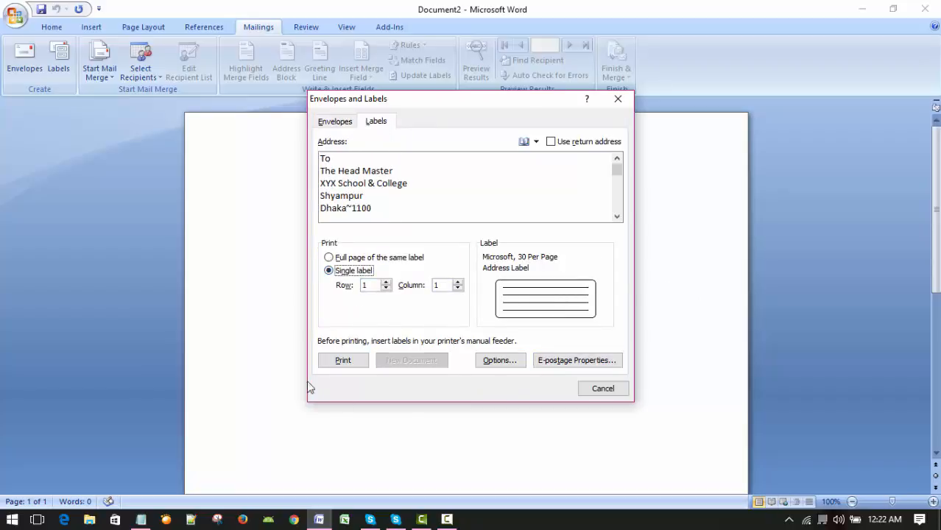
click(505, 361)
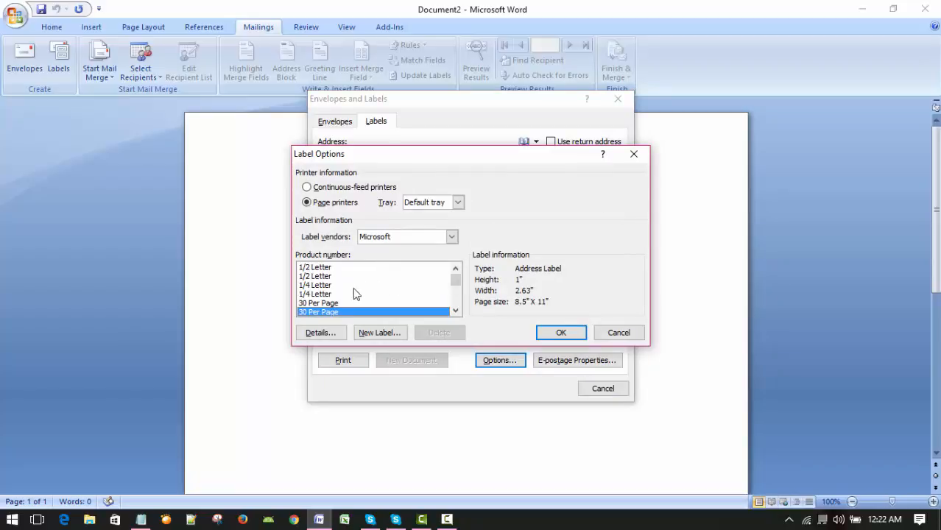
click(319, 270)
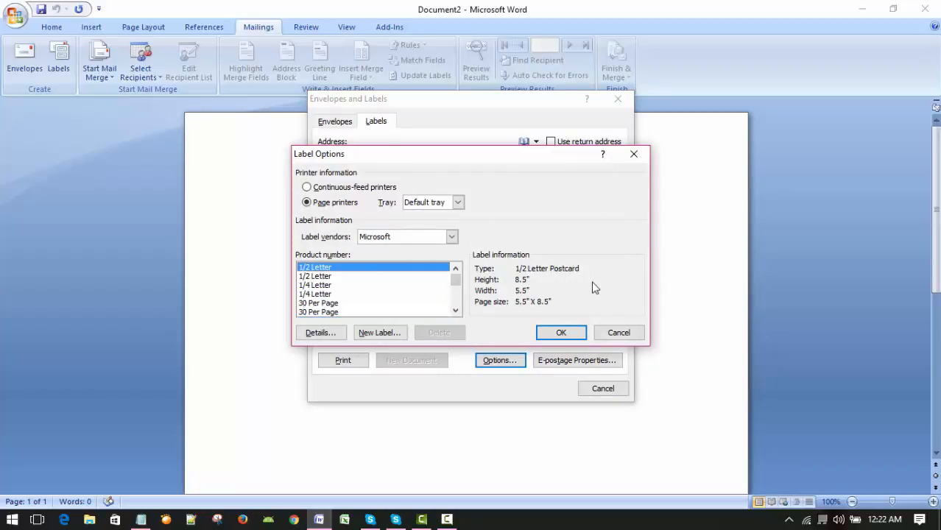
click(315, 295)
click(317, 311)
click(318, 276)
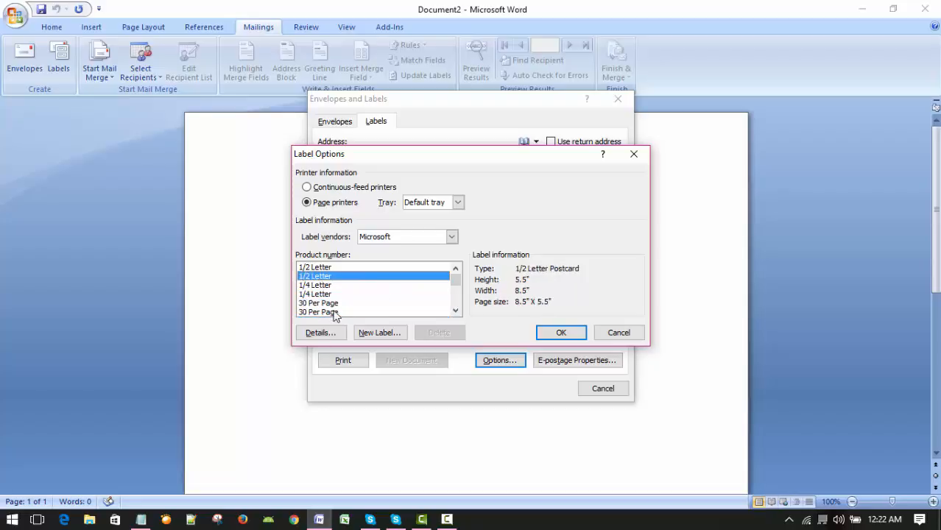
click(329, 312)
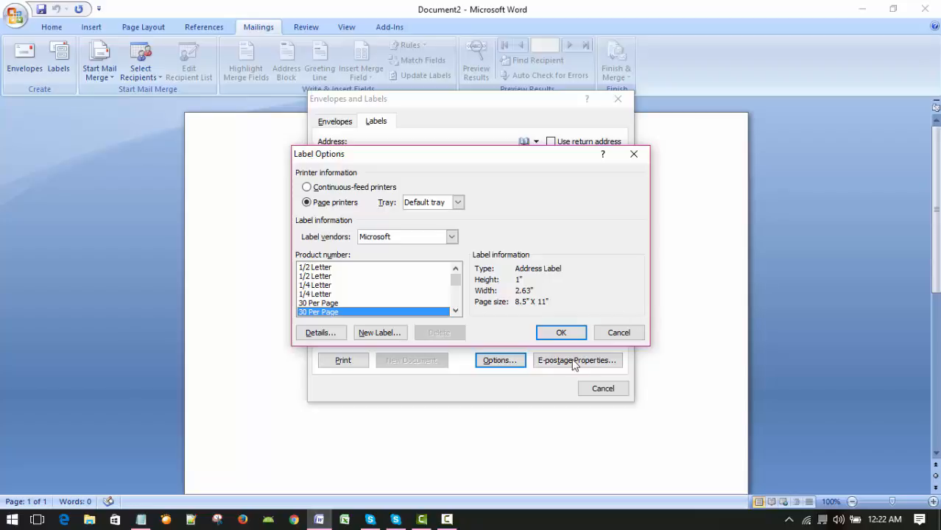
click(560, 333)
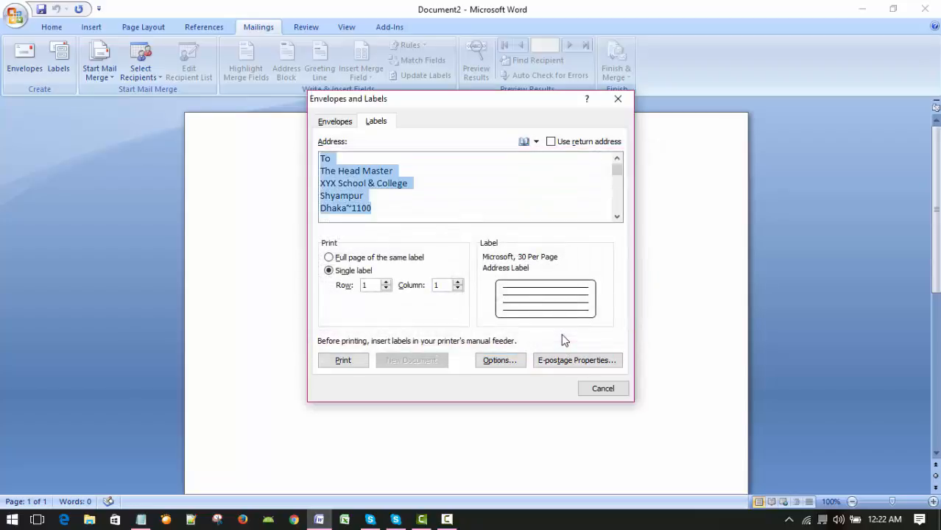
Step: Return to the envelope settings and add the envelope with its delivery and return addresses to the document
click(334, 122)
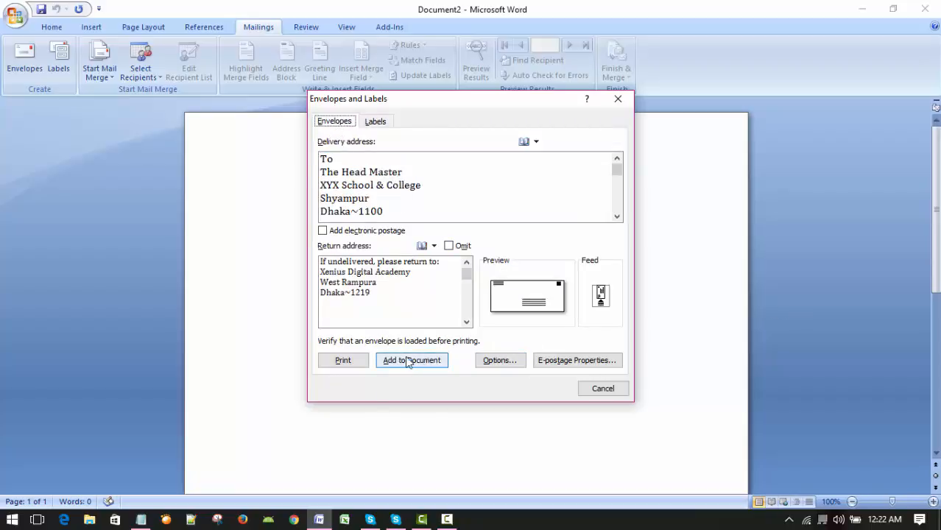
click(404, 301)
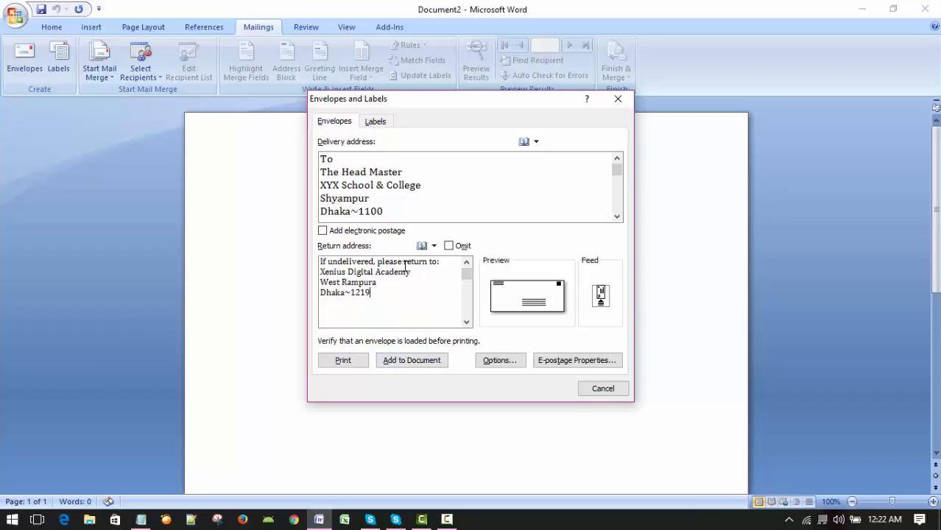
click(413, 186)
click(413, 364)
click(444, 297)
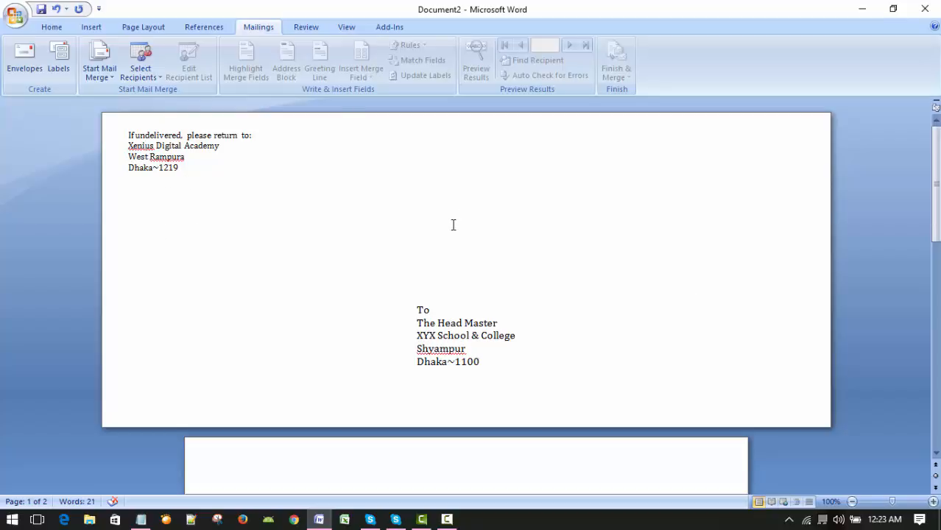
click(448, 333)
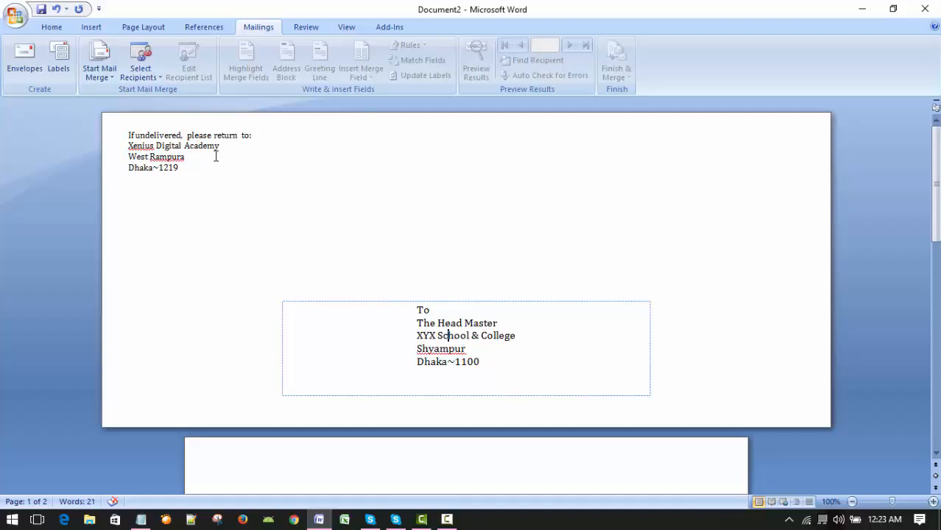
click(186, 144)
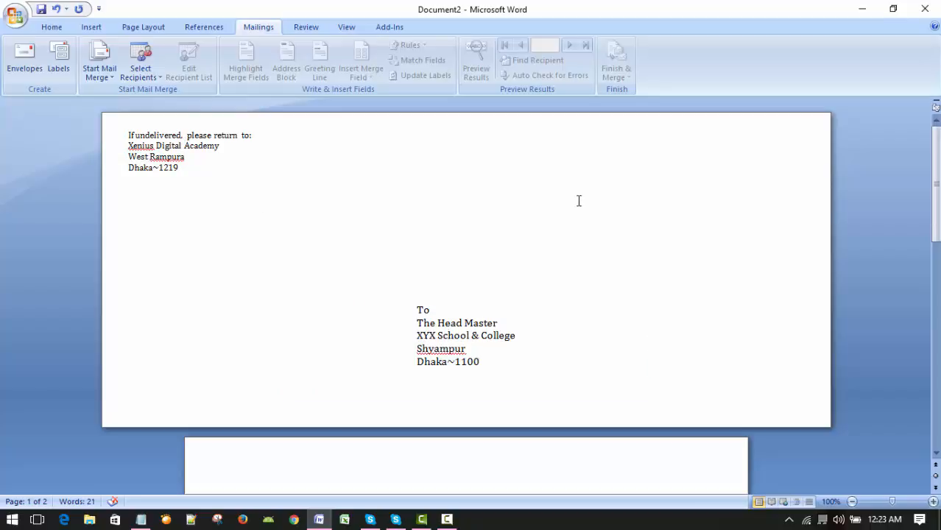
click(447, 519)
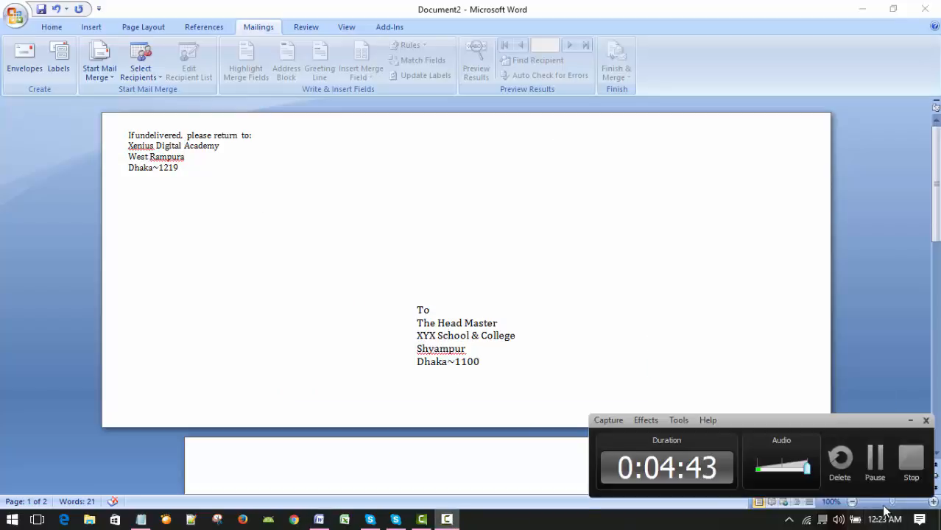
click(873, 453)
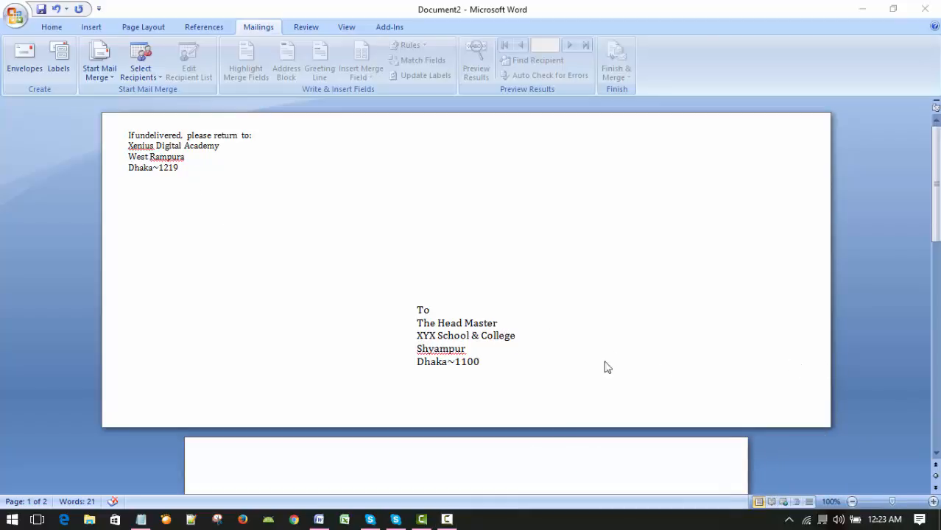
Step: Insert a blank line above the first line of the return address to move the block down
click(442, 343)
click(227, 178)
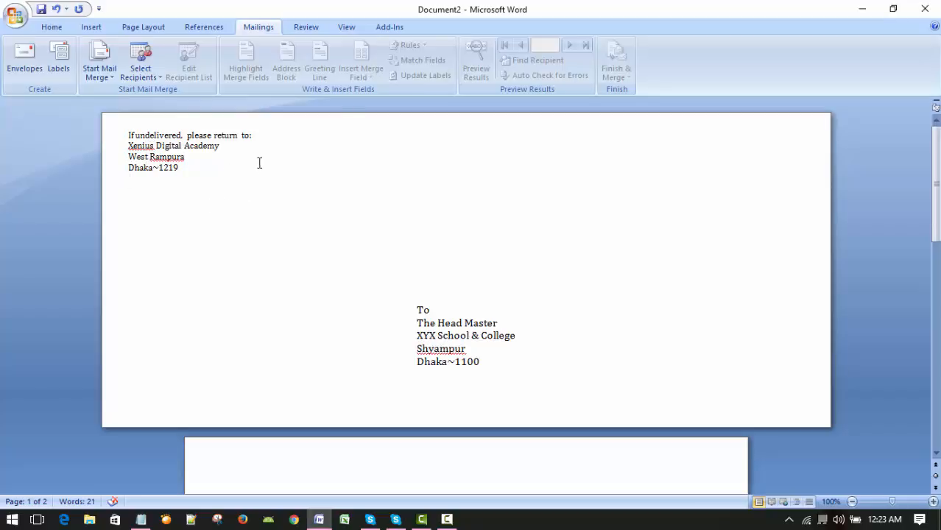
click(185, 157)
key(Return)
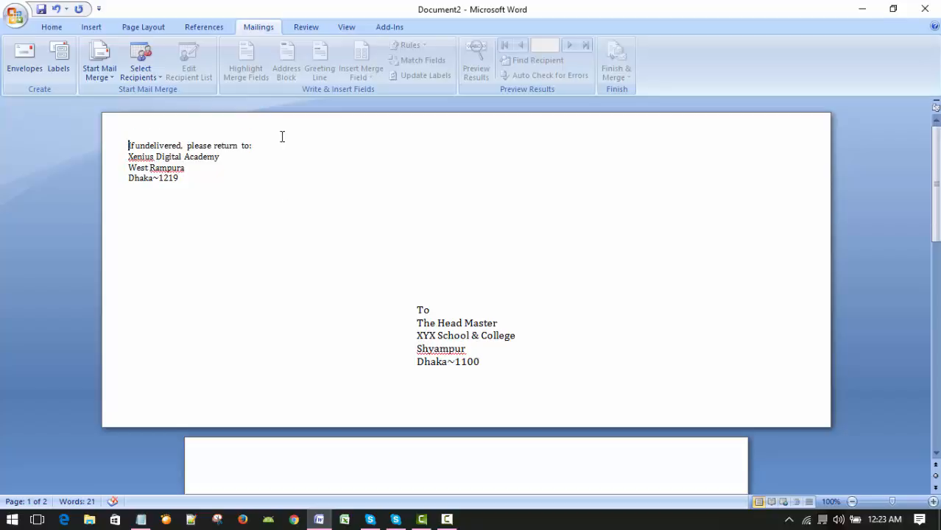
Step: Indent all lines of both the return address and the delivery address by one tab stop
key(shift+Down)
key(shift+Down)
key(shift+Down)
key(shift+Down)
key(shift+Down)
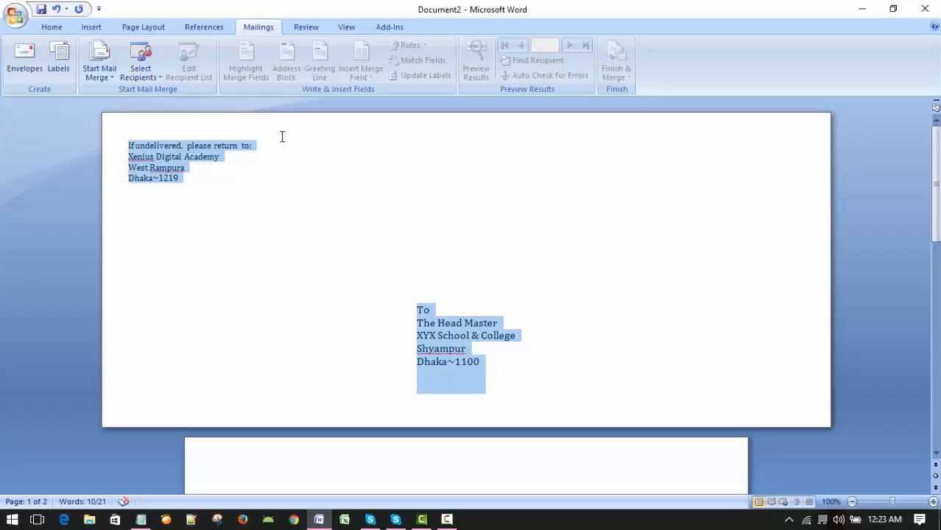
key(Tab)
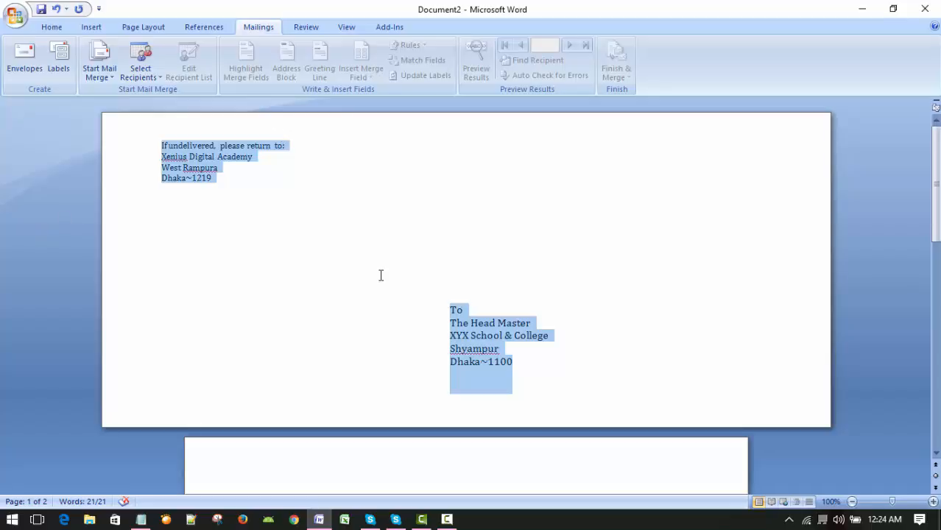
click(325, 149)
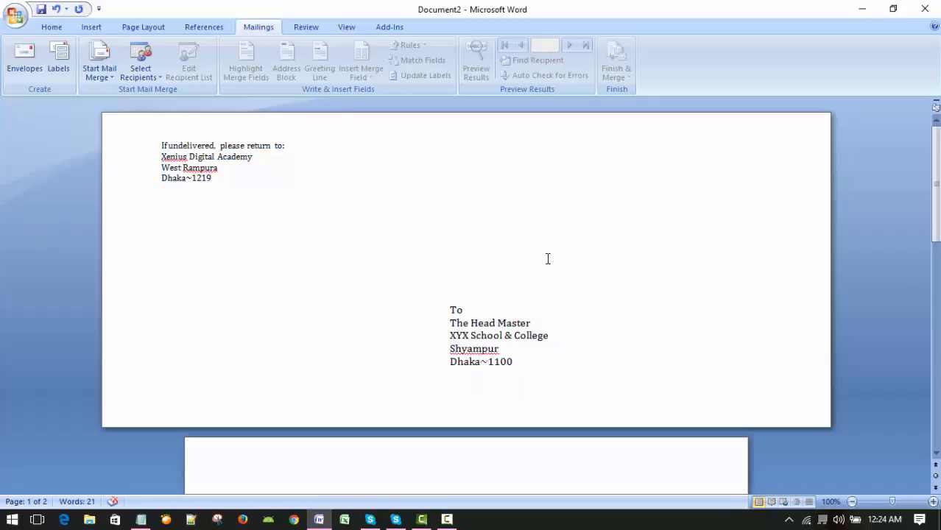
click(502, 264)
click(499, 326)
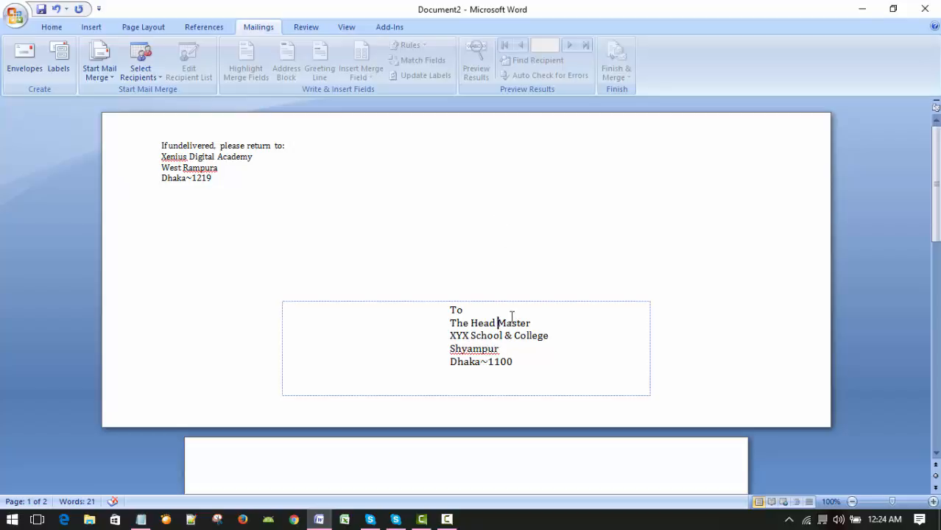
click(510, 299)
click(505, 325)
click(474, 298)
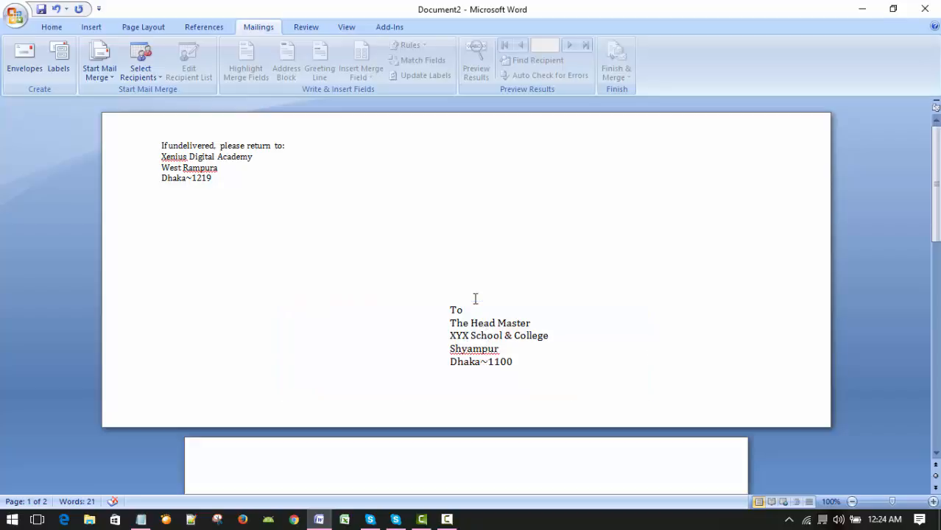
click(460, 310)
click(439, 302)
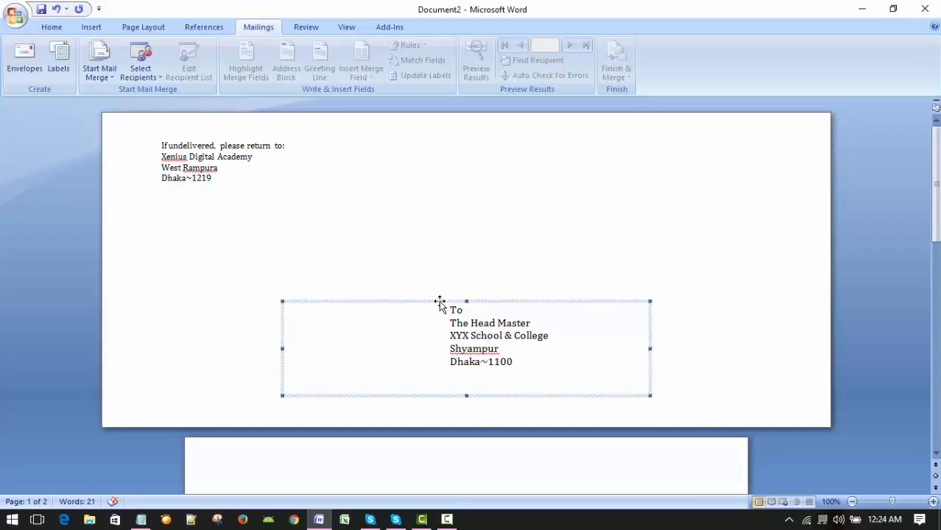
click(856, 211)
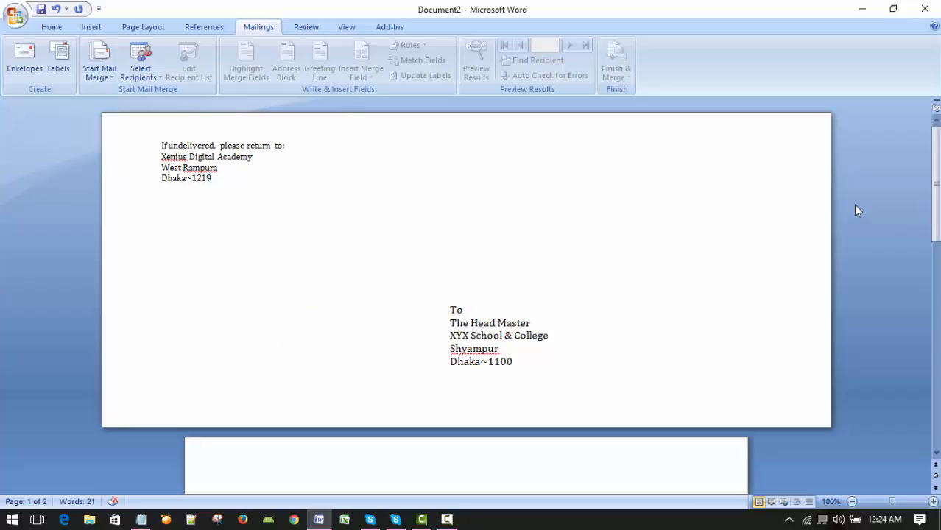
click(481, 333)
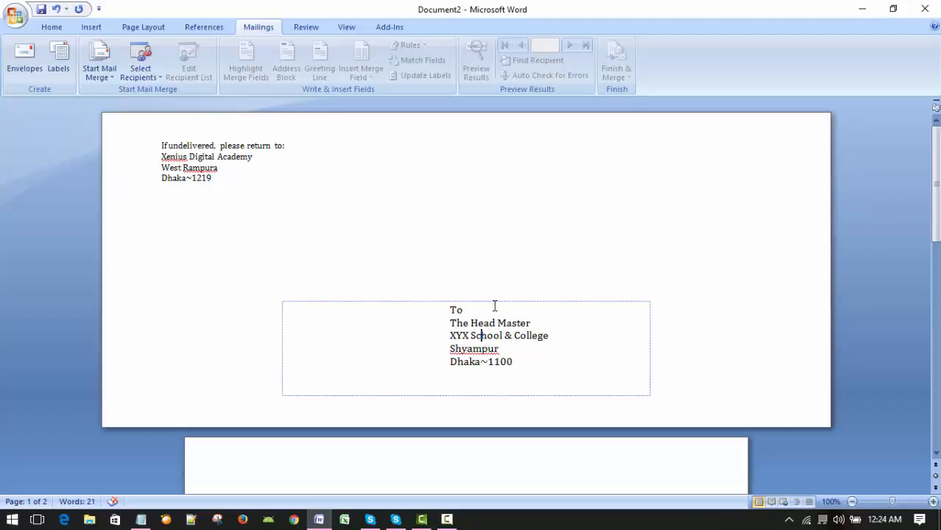
click(494, 303)
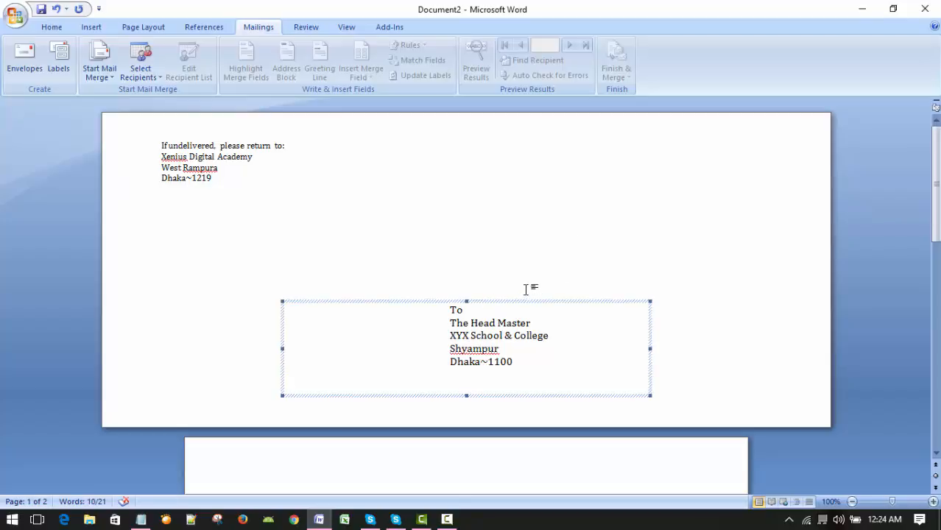
click(580, 242)
Step: Move the delivery address frame up and slightly to the right on the envelope
click(483, 335)
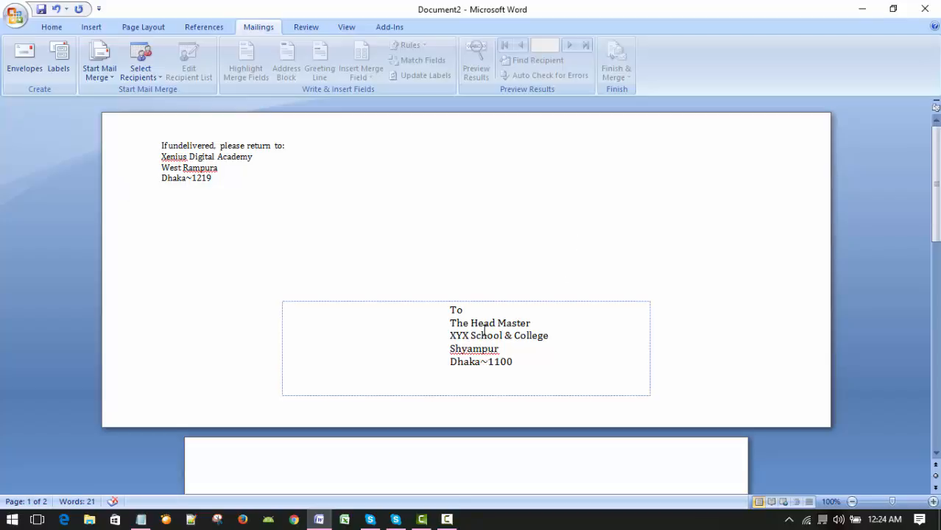
click(509, 301)
drag(510, 301, 538, 260)
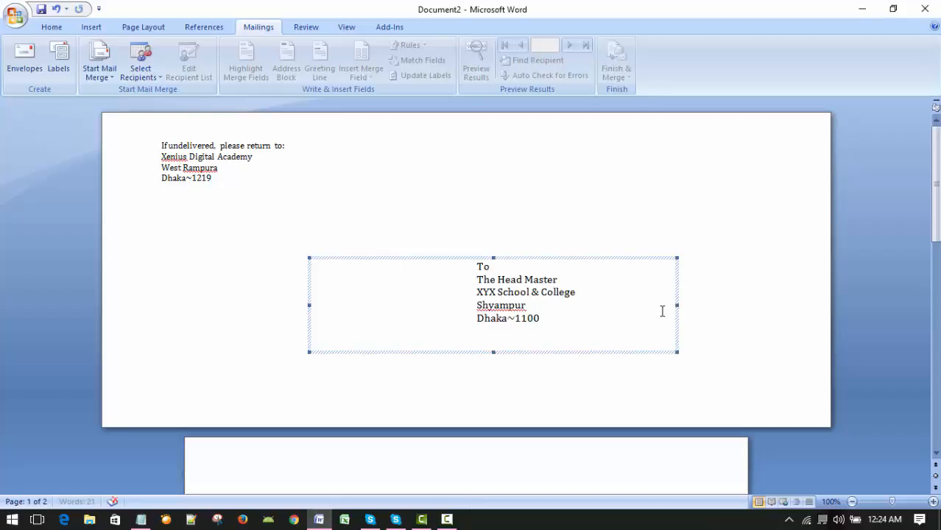
click(632, 178)
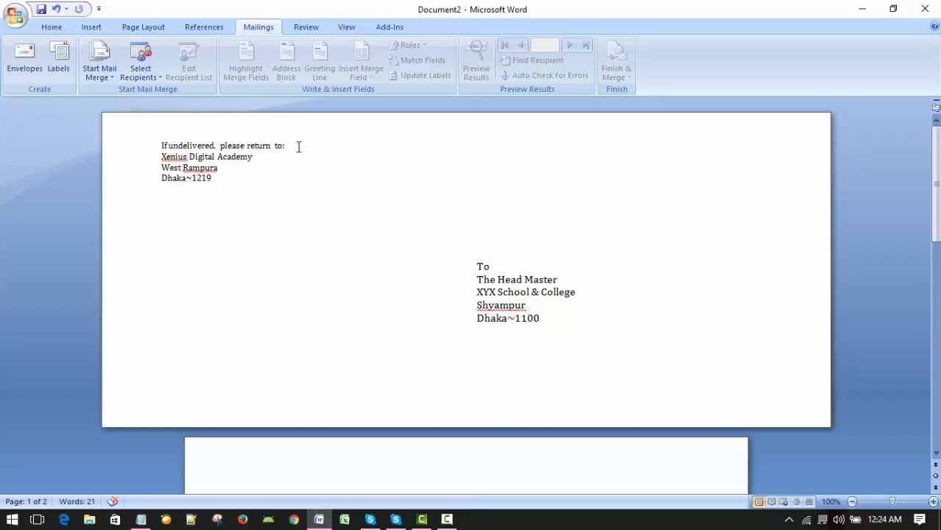
Step: Insert another blank line above the return address and set the font size of its four lines to 14
key(Return)
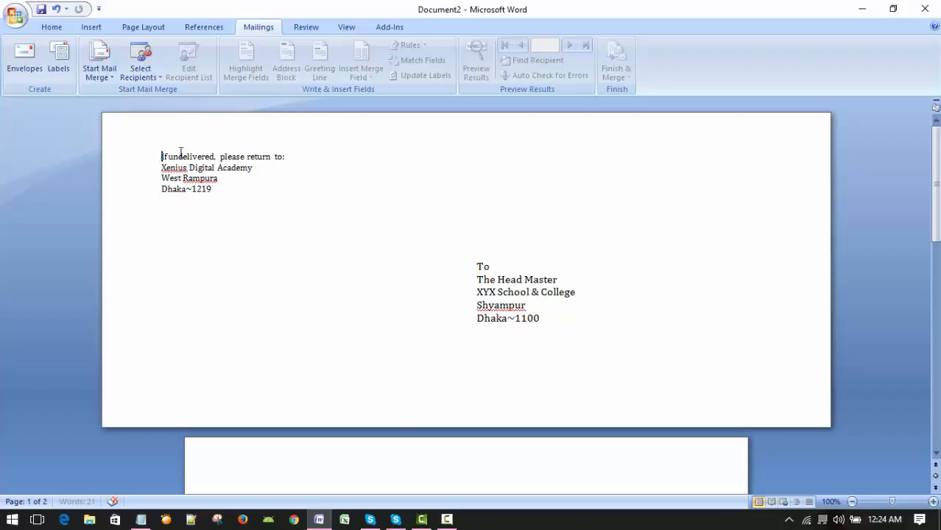
drag(163, 157, 308, 204)
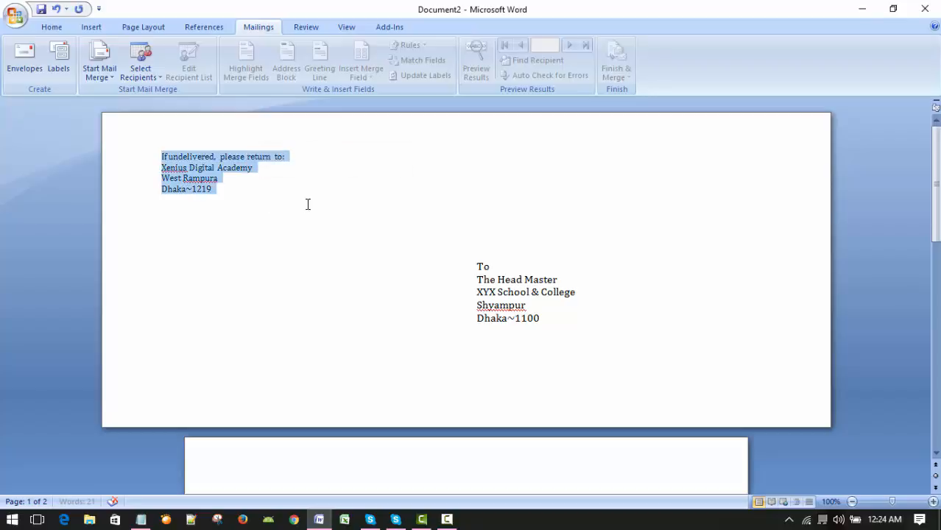
click(51, 28)
click(230, 50)
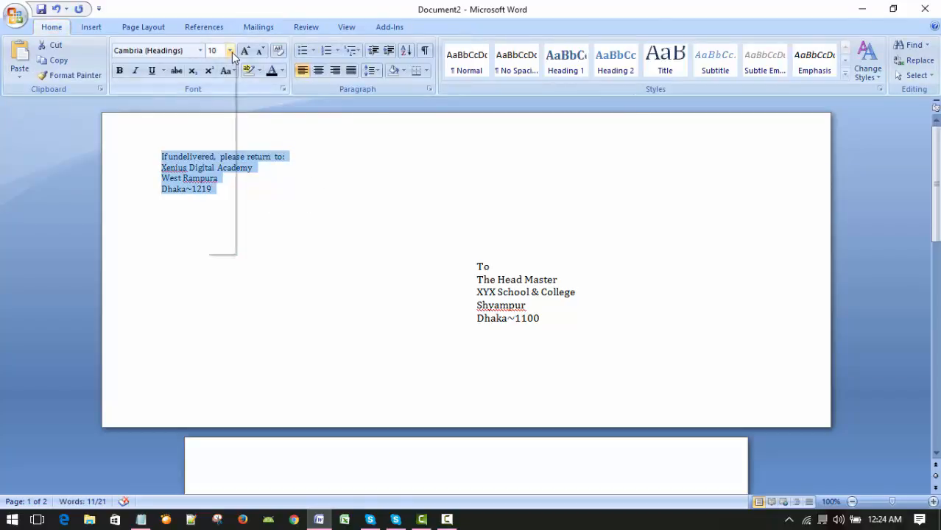
click(213, 125)
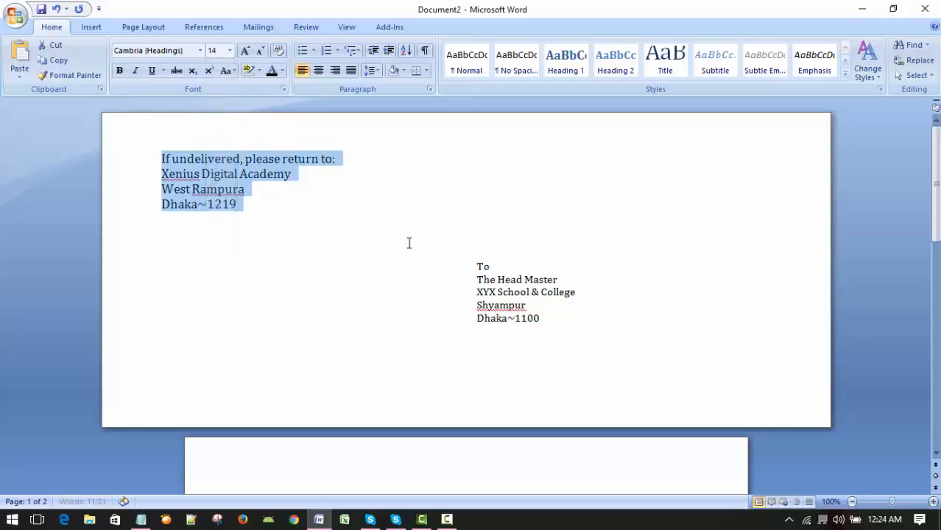
click(379, 242)
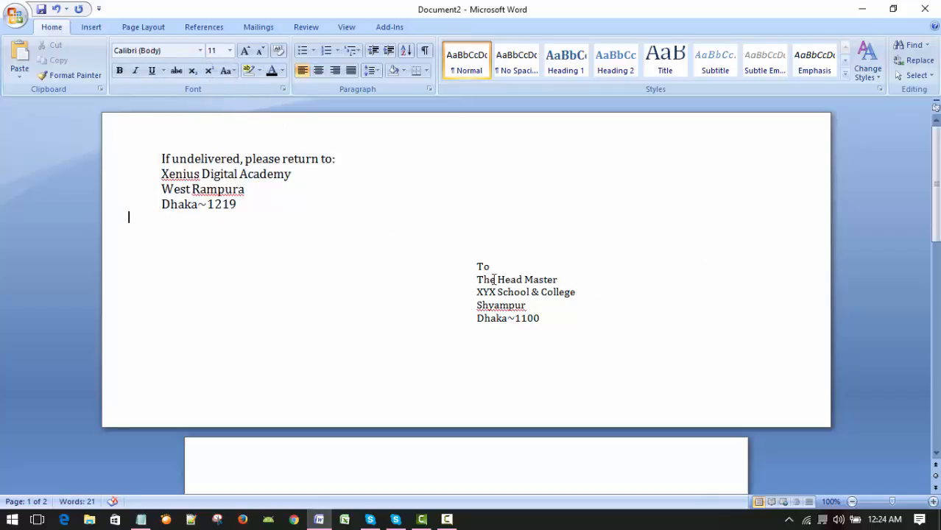
Step: Set the font size of the whole delivery address to 14
drag(471, 269, 451, 320)
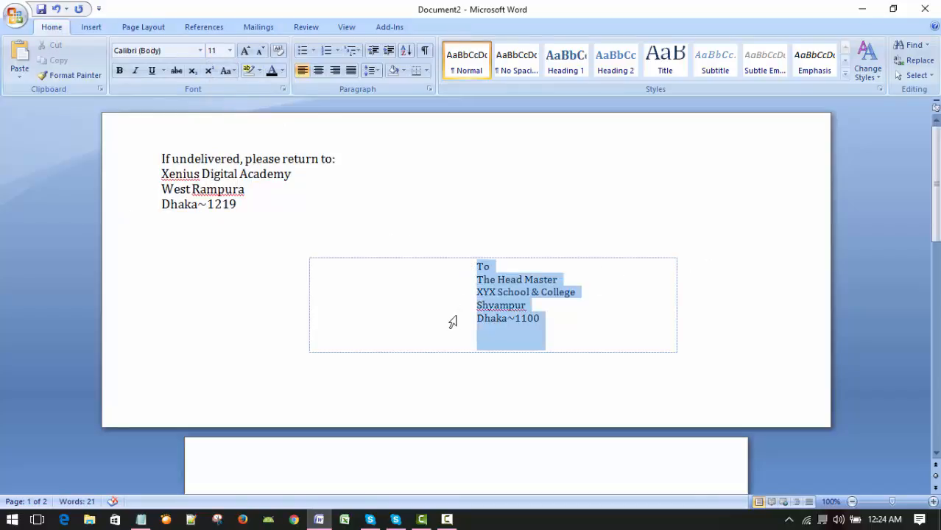
click(230, 50)
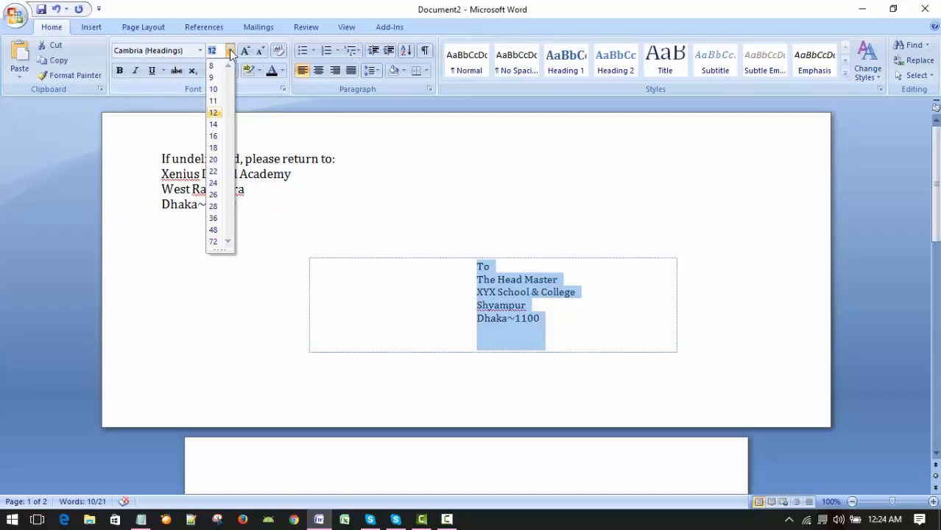
click(219, 125)
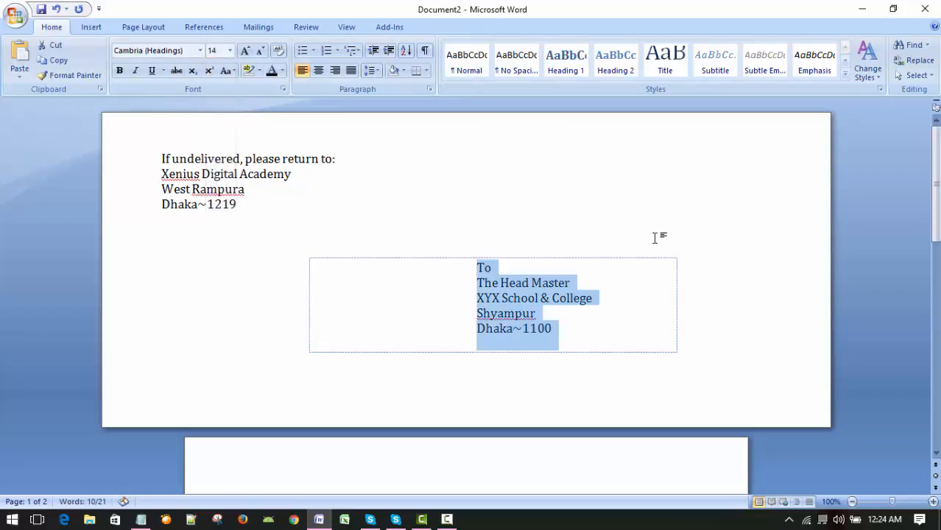
click(617, 204)
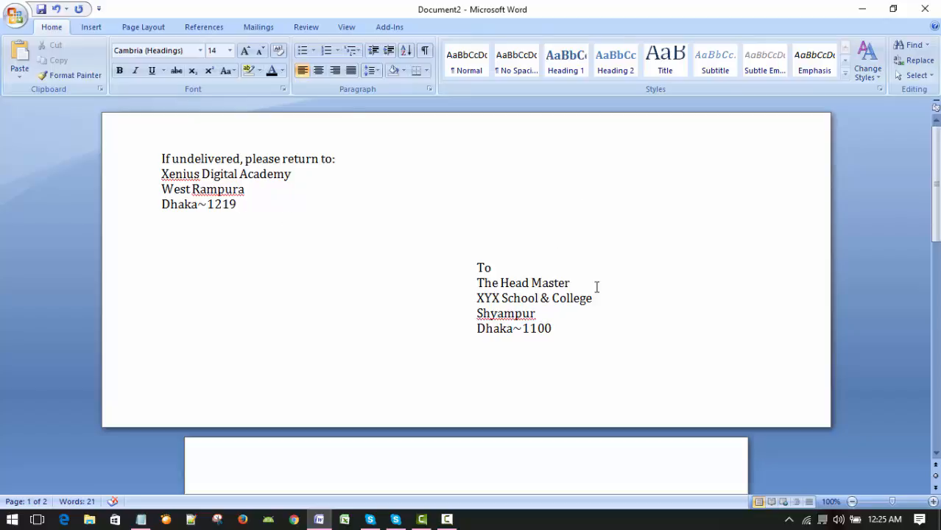
Step: Make the line "The Head Master" in the delivery address bold
click(456, 286)
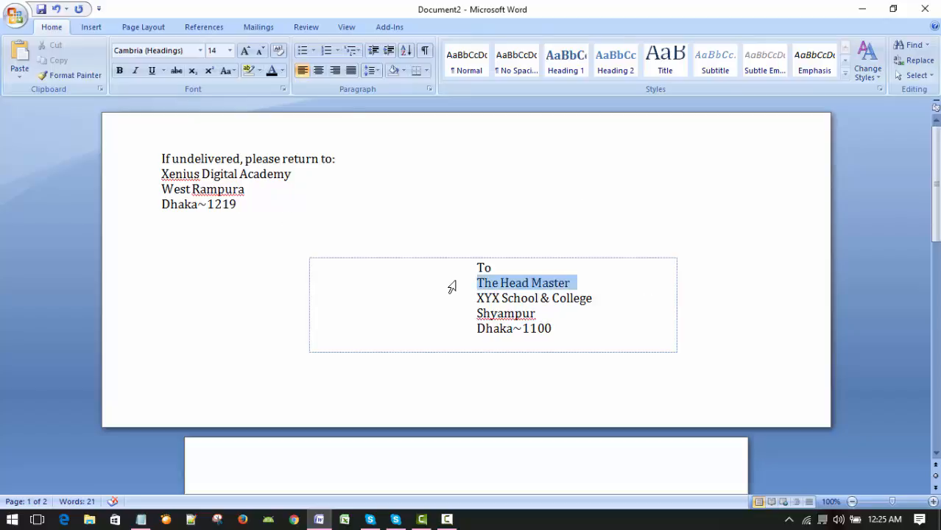
click(120, 70)
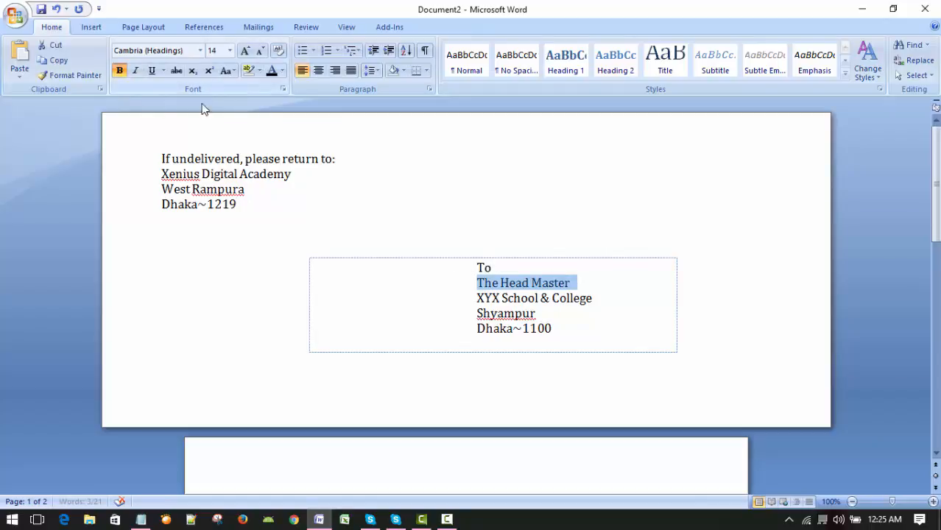
click(637, 286)
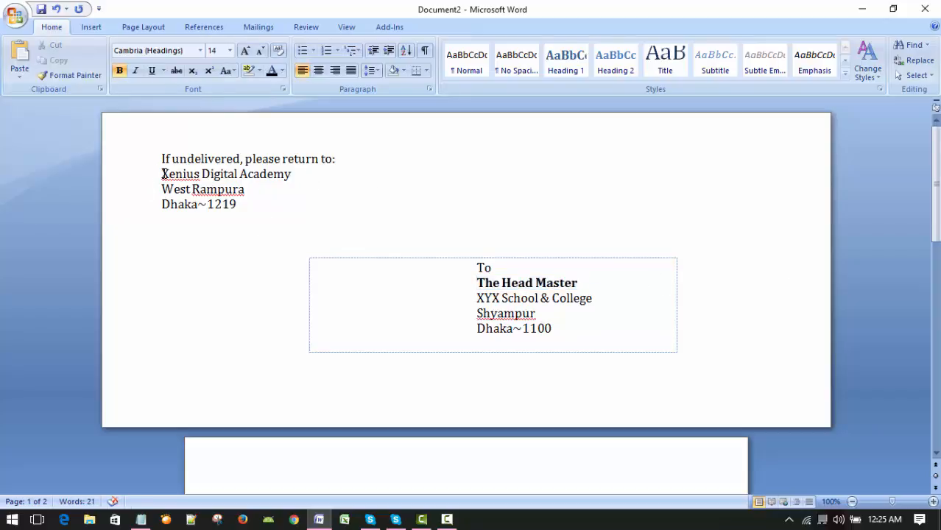
Step: Make the line "Xenius Digital Academy" in the return address bold
drag(144, 174, 309, 174)
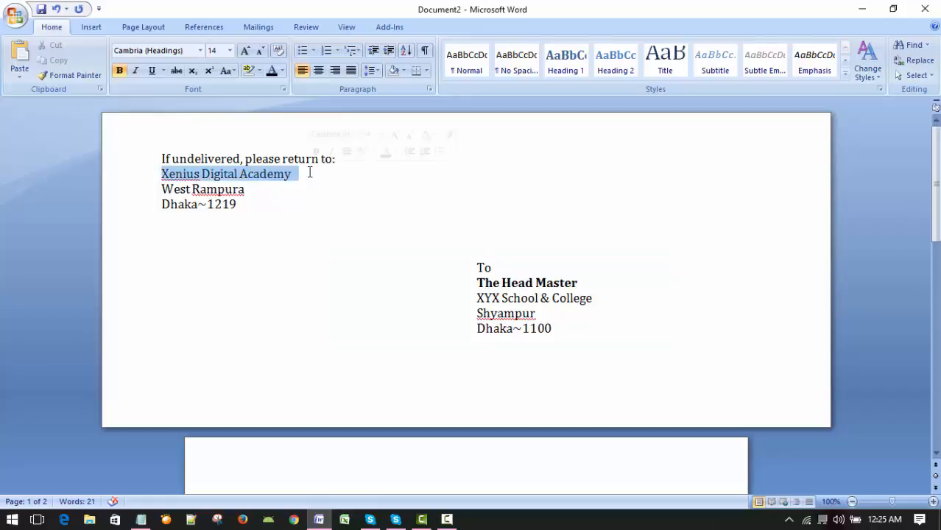
click(119, 70)
click(480, 173)
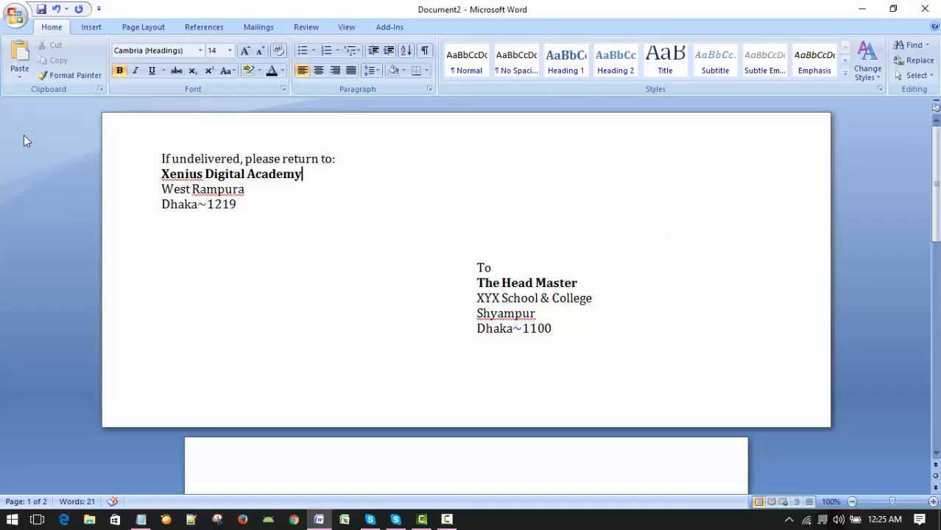
click(644, 221)
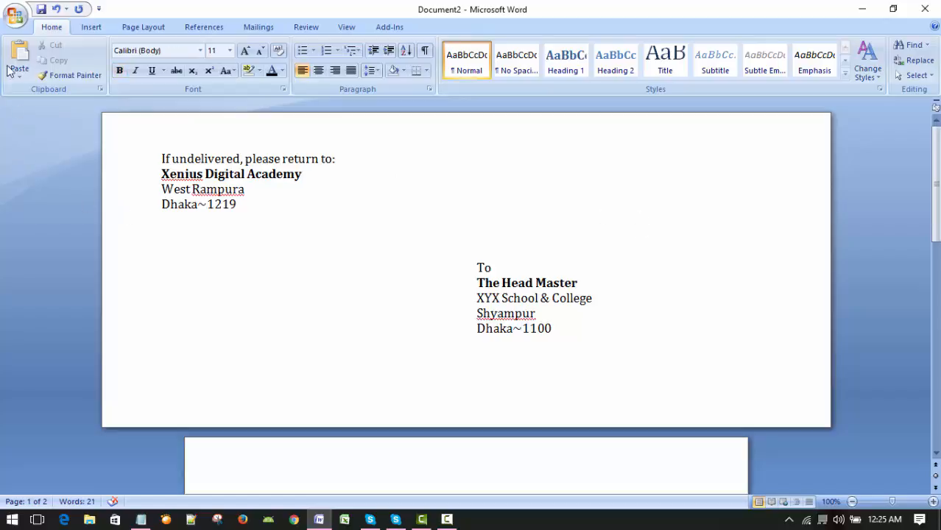
Step: Open the print settings, set the page range to the current page, and close them without printing
click(15, 18)
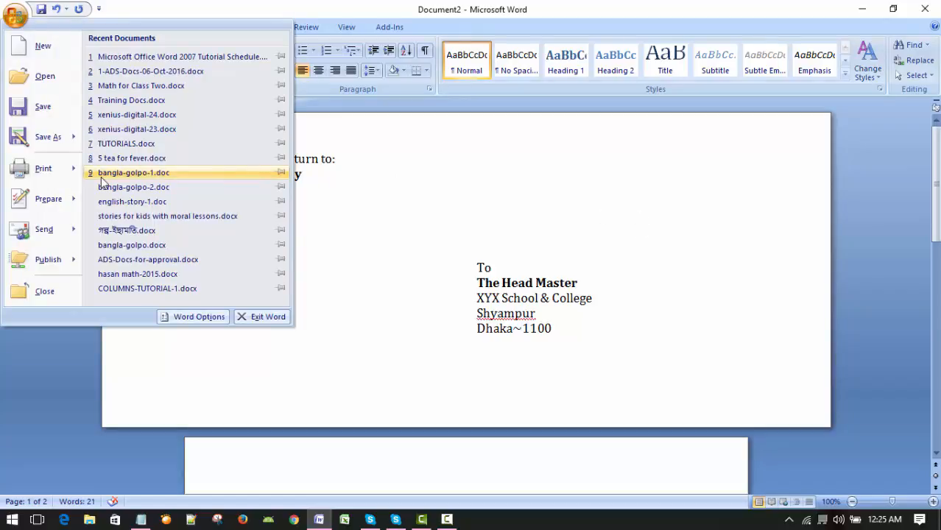
mouse_move(51, 172)
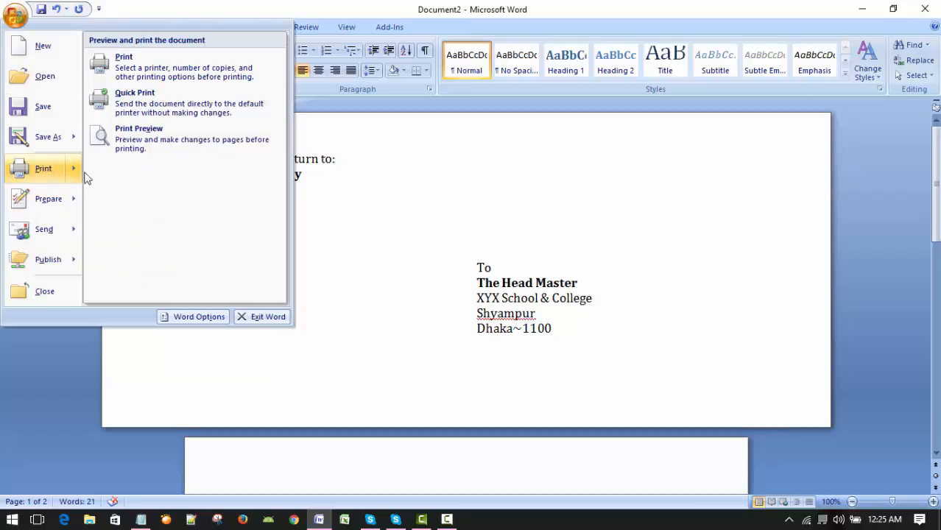
click(135, 76)
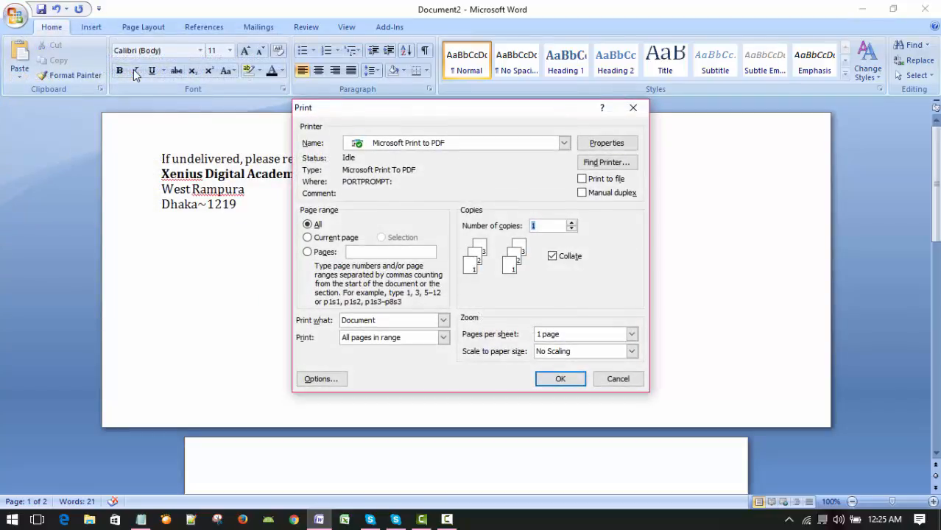
click(328, 238)
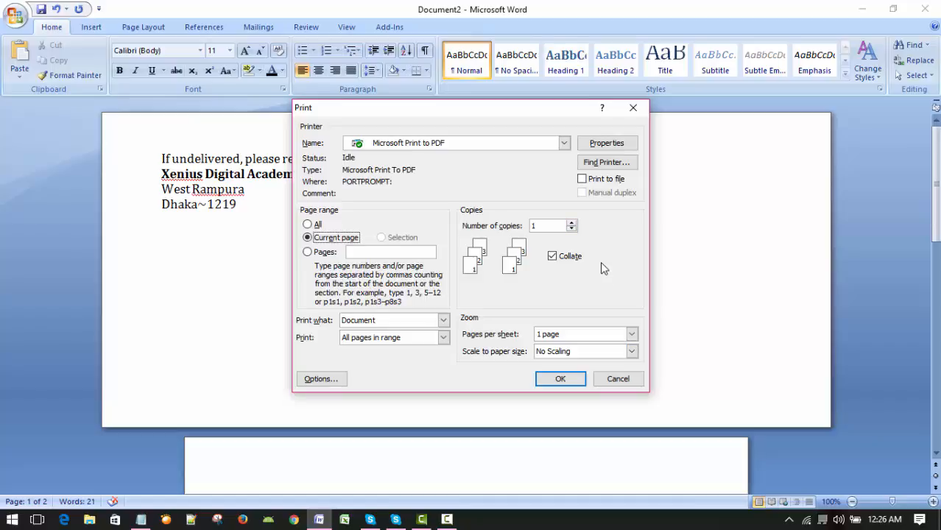
click(617, 379)
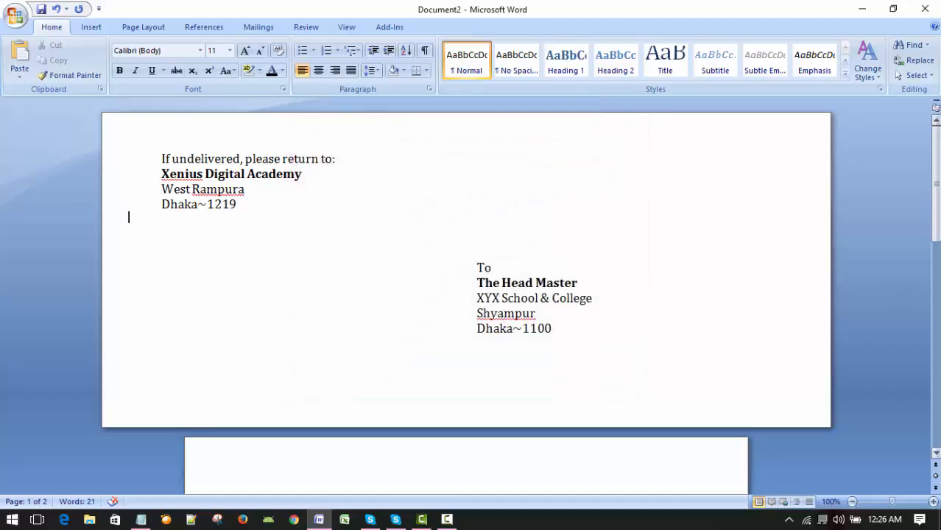